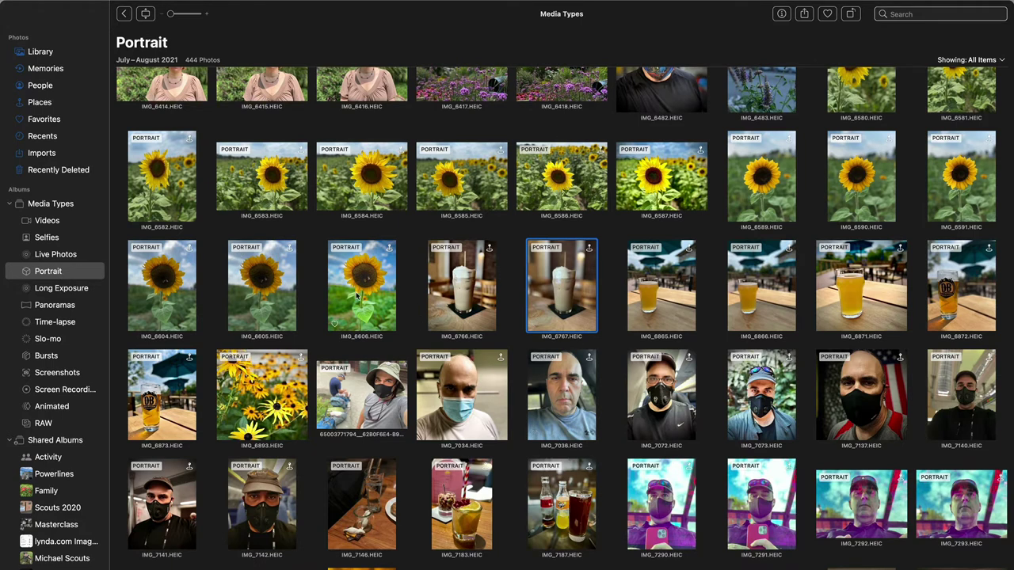
# Step: Command-select the sunflower, flowers, beer, selfie, cocktail and masked-selfie Portrait shots (IMG_6605, 6893, 6873, 7290, 7411, 7073)
pyautogui.keyDown('super'); pyautogui.click(267, 273); pyautogui.keyUp('super')
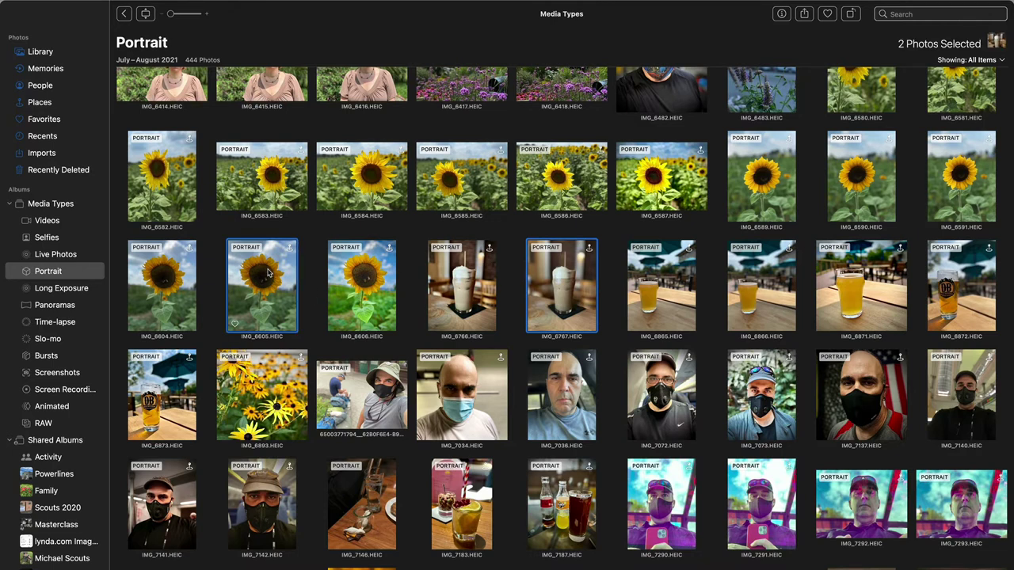
pyautogui.keyDown('super'); pyautogui.click(224, 433); pyautogui.keyUp('super')
pyautogui.keyDown('super'); pyautogui.click(178, 378); pyautogui.keyUp('super')
pyautogui.scroll(-2, 560, 394)
pyautogui.scroll(-3, 561, 398)
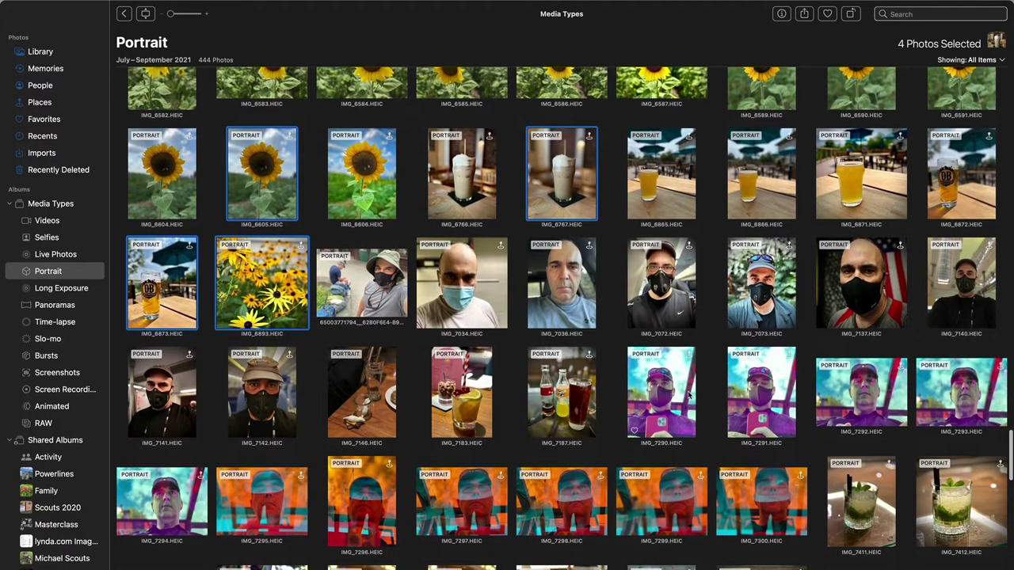
pyautogui.keyDown('super'); pyautogui.click(673, 389); pyautogui.keyUp('super')
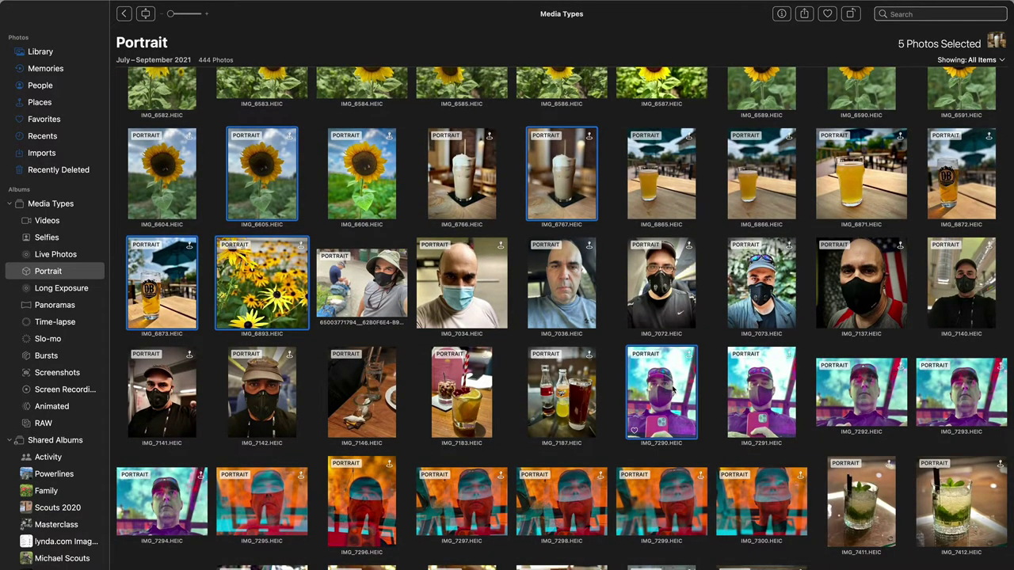
pyautogui.scroll(-4, 672, 389)
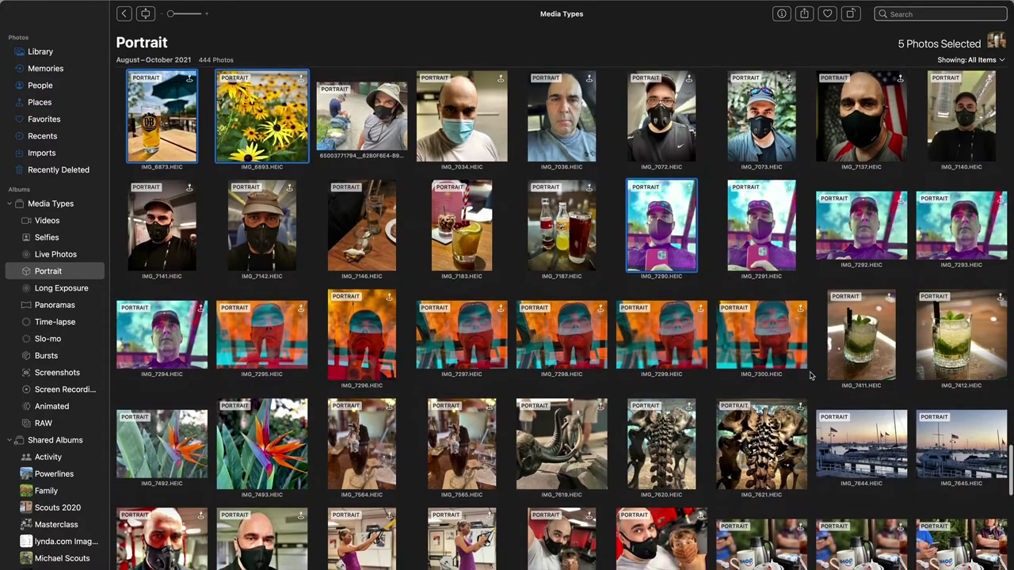
pyautogui.keyDown('super'); pyautogui.click(858, 347); pyautogui.keyUp('super')
pyautogui.scroll(-3, 855, 348)
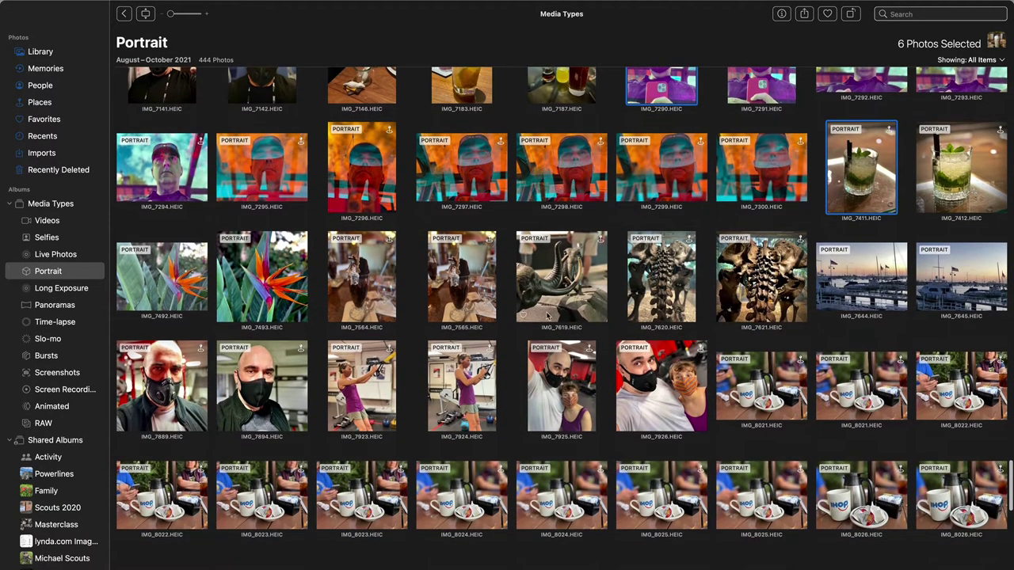
pyautogui.scroll(4, 546, 315)
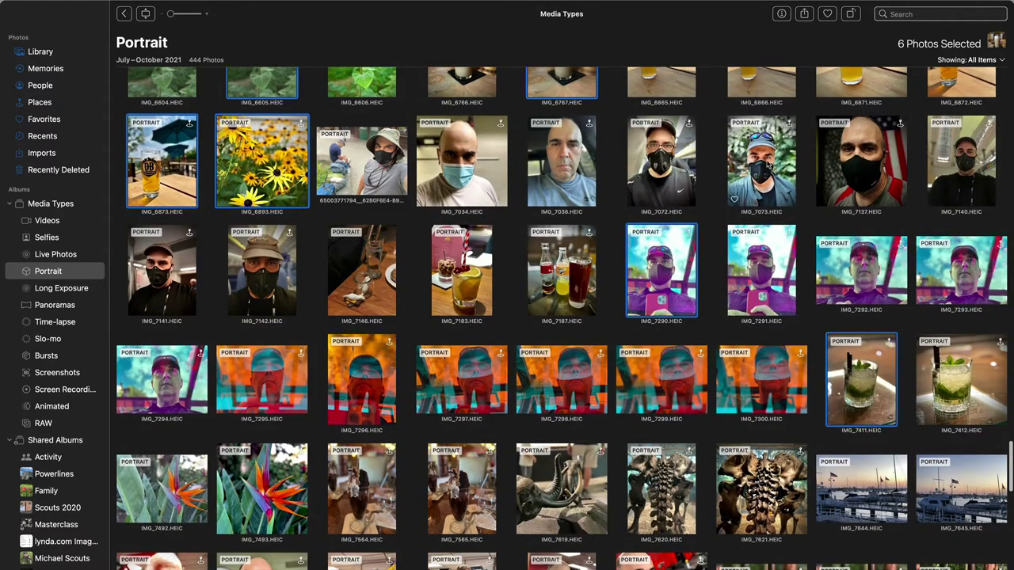
pyautogui.keyDown('super'); pyautogui.click(772, 170); pyautogui.keyUp('super')
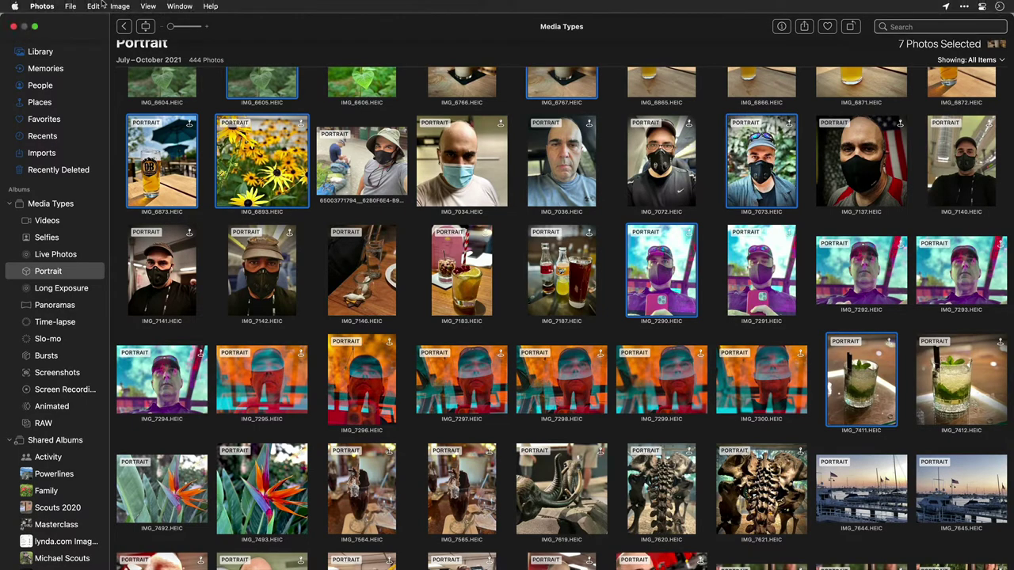
# Step: Choose Export Unmodified Original for the seven photos and confirm the export options
pyautogui.click(71, 5)
pyautogui.moveTo(84, 86)
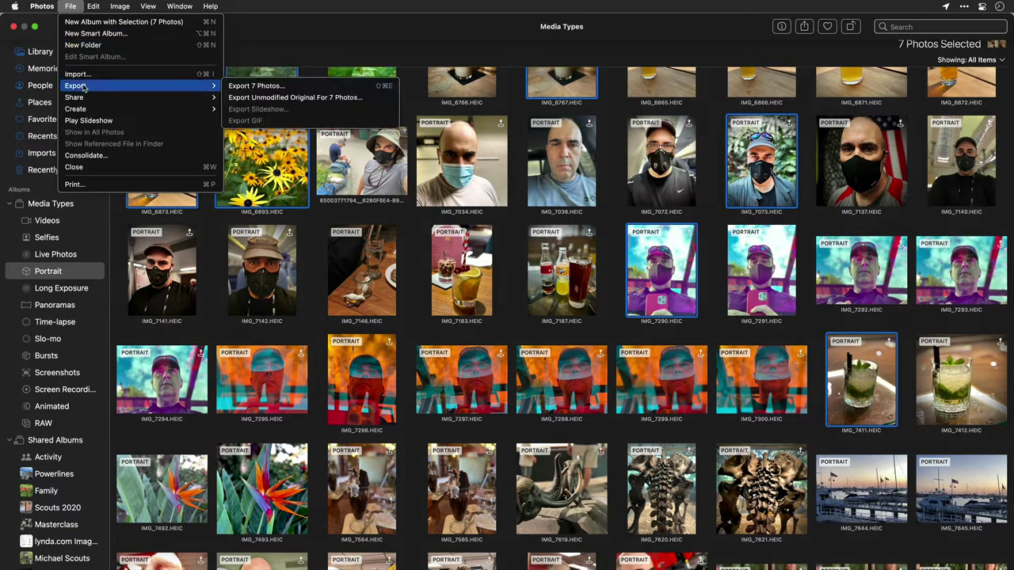
pyautogui.click(270, 98)
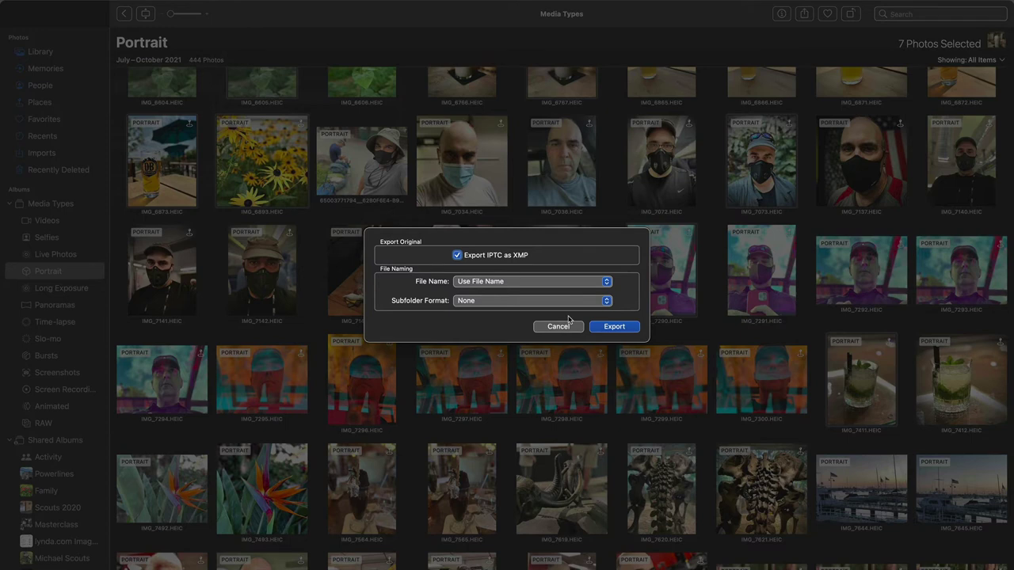
pyautogui.click(608, 329)
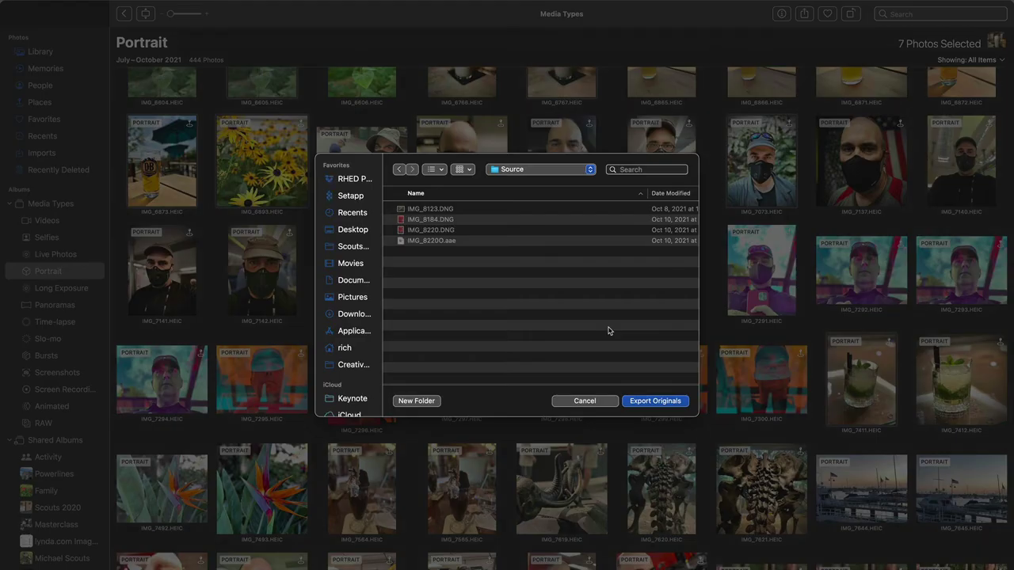
# Step: Create a Depth folder on the Desktop and export the originals into it
pyautogui.press('super+shift+d')
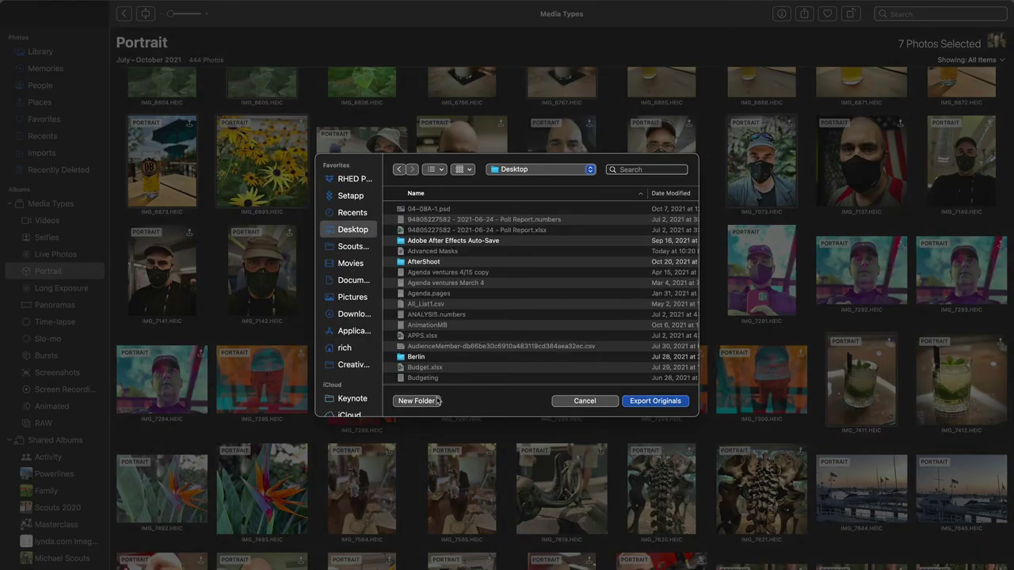
pyautogui.click(425, 401)
pyautogui.write('Dept')
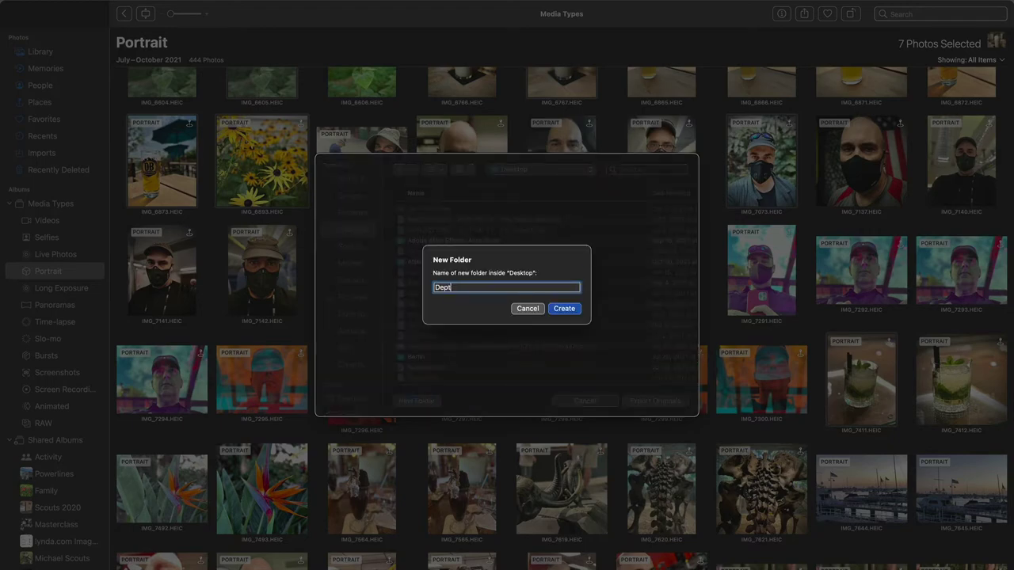
pyautogui.write('h')
pyautogui.press('Return')
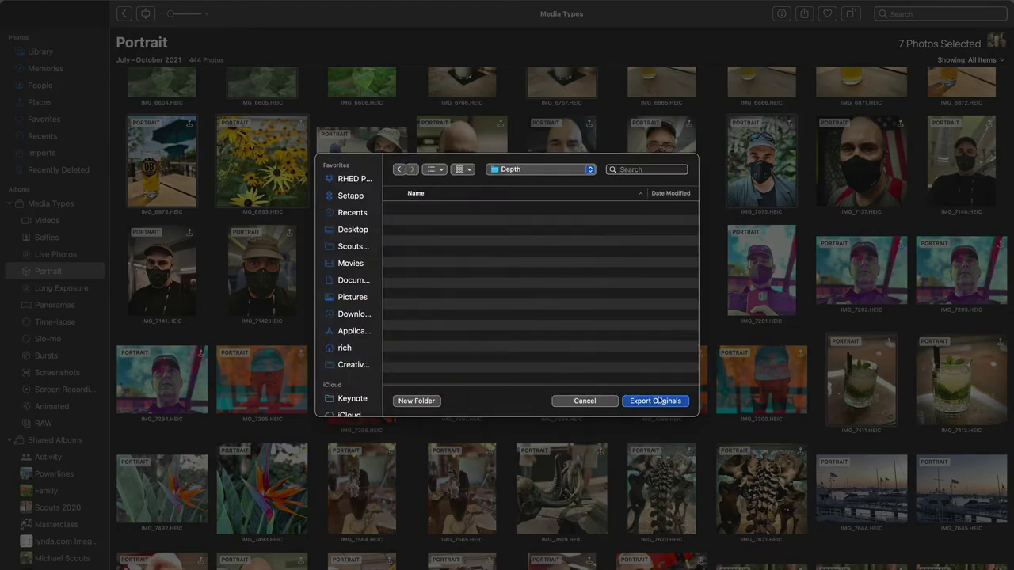
pyautogui.click(655, 401)
# Step: Bring Finder forward full-screen and open the Depth folder on the Desktop
pyautogui.press('super+Tab')
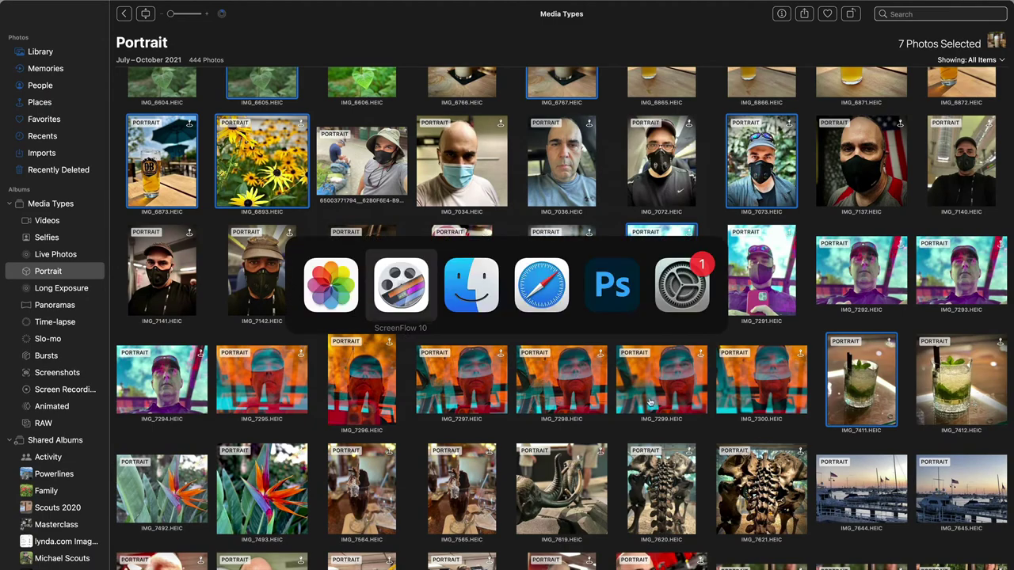
pyautogui.click(458, 307)
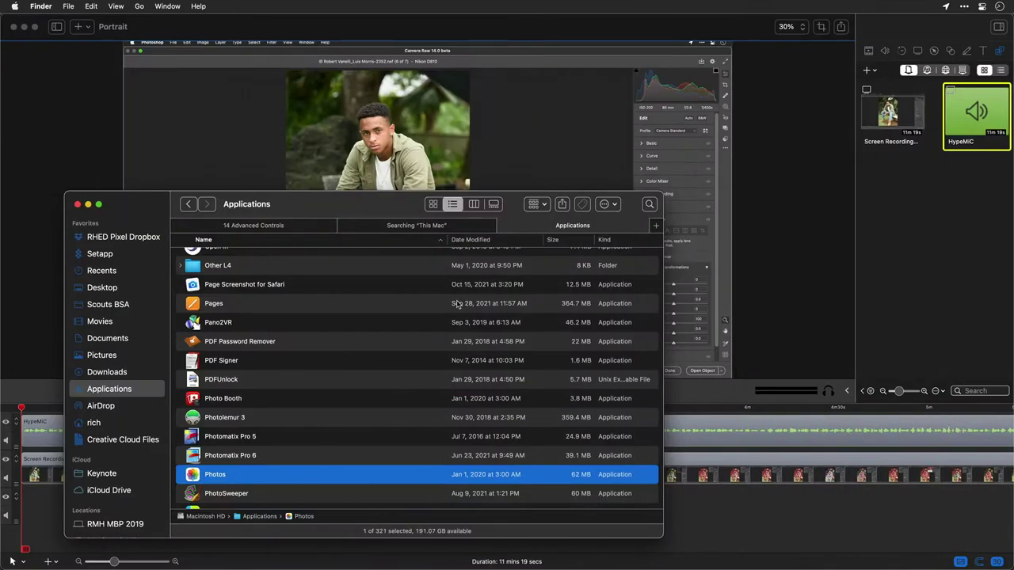
pyautogui.click(98, 205)
pyautogui.scroll(15, 241, 178)
pyautogui.press('super+shift+d')
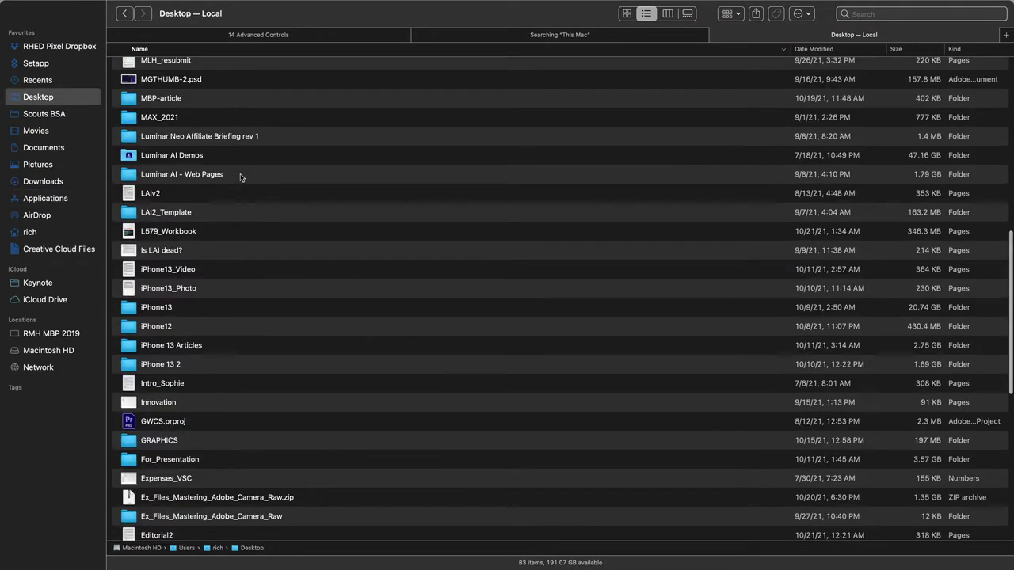
pyautogui.write('depth')
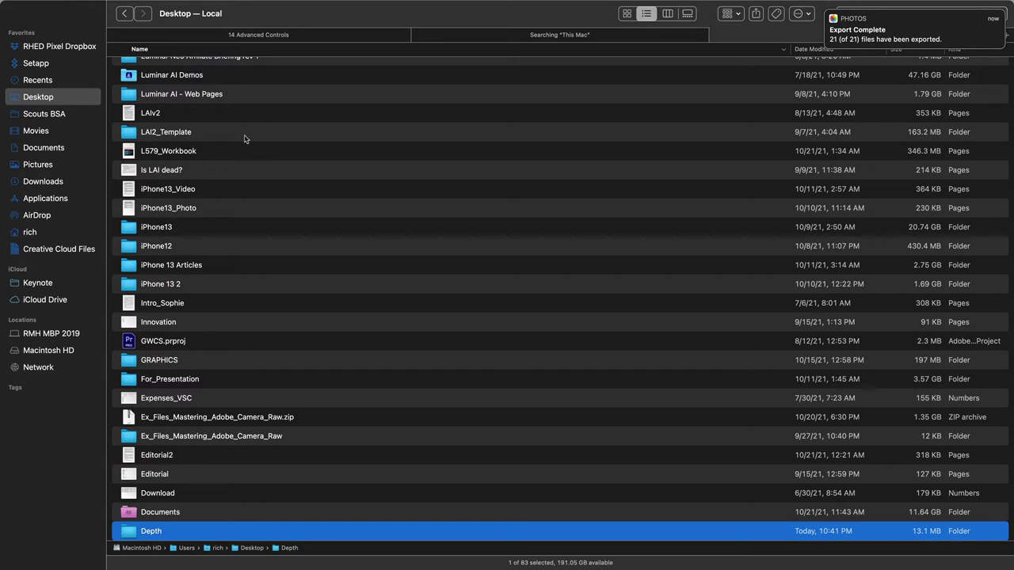
pyautogui.press('super+Down')
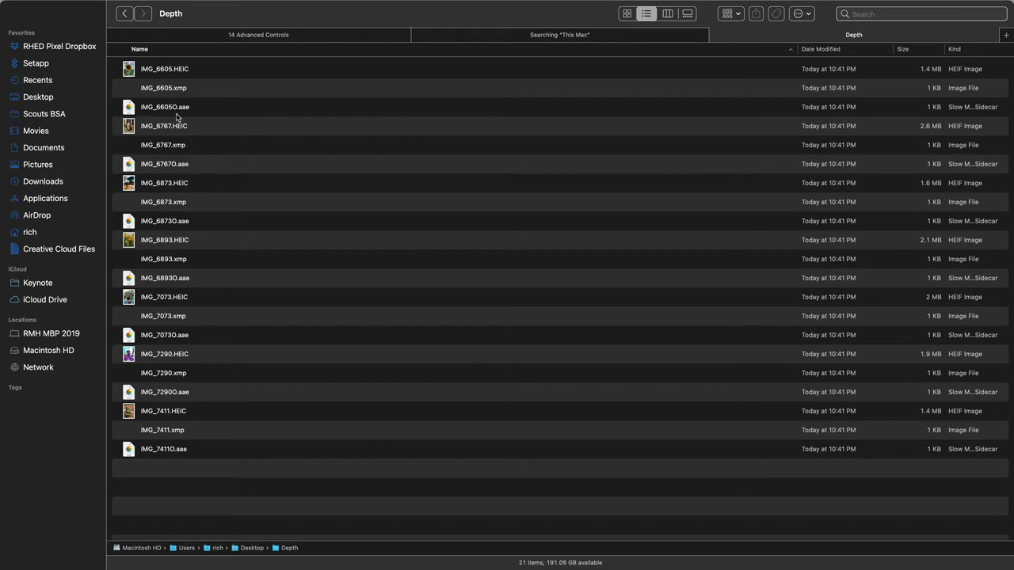
# Step: Switch to Photoshop with Command-Tab and open its File menu
pyautogui.press('super+Tab')
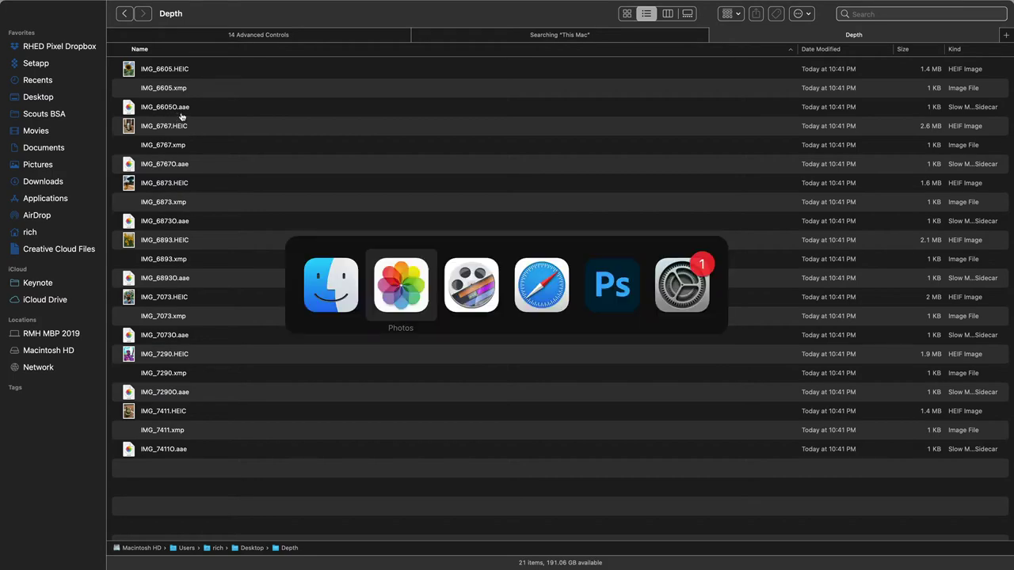
pyautogui.press('super+Tab')
pyautogui.press('super+Tab')
pyautogui.press('super+Tab')
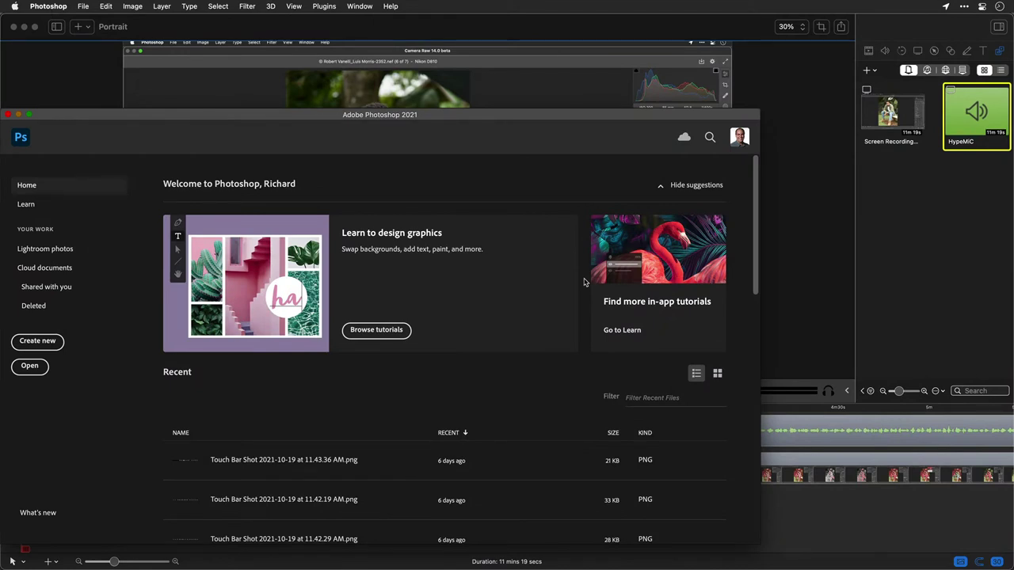
pyautogui.press('super+Tab')
pyautogui.press('super+Tab')
pyautogui.press('super+Tab')
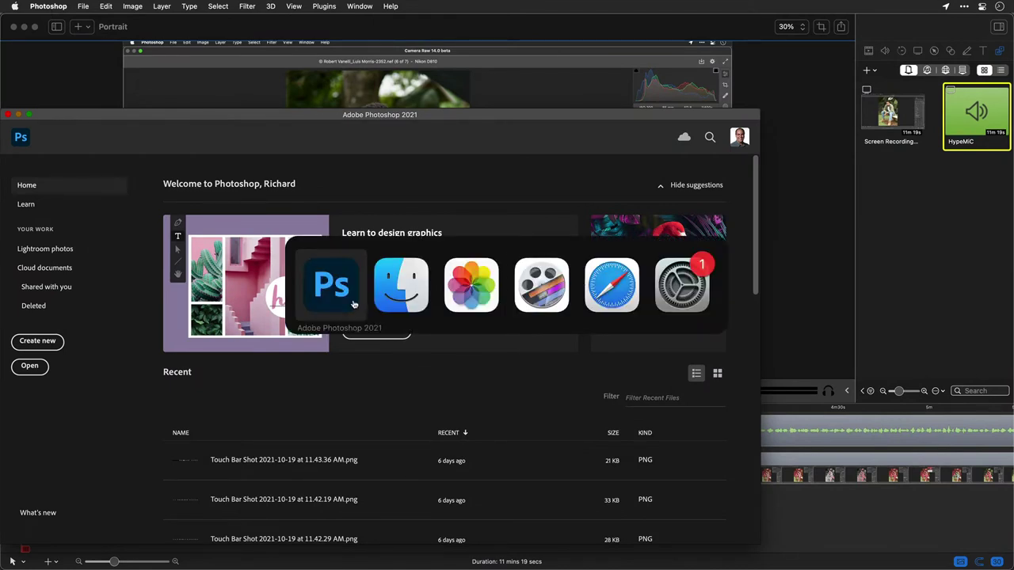
pyautogui.click(83, 6)
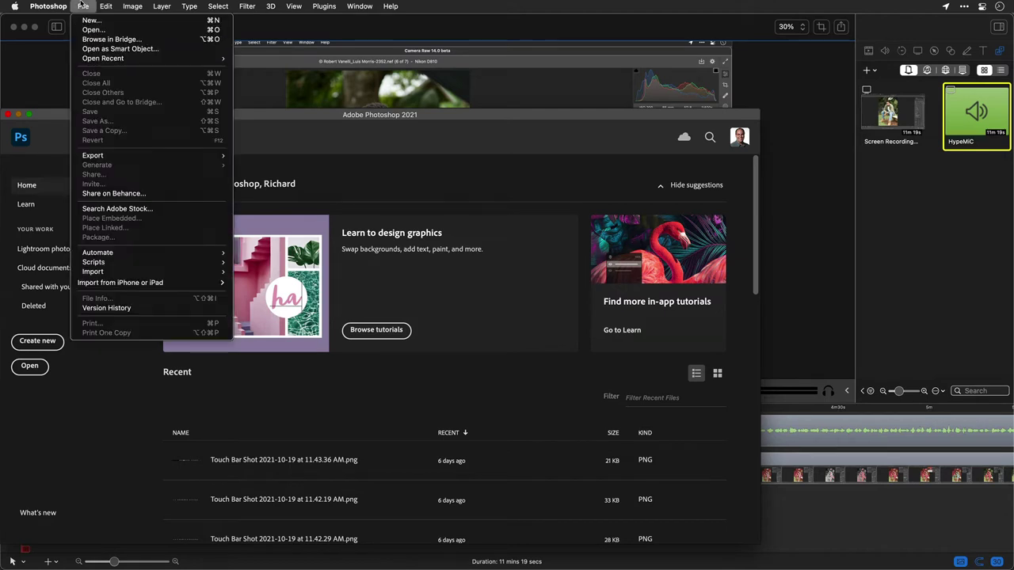
# Step: In Bridge, select all seven HEIC photos in Depth and open them in Camera Raw
pyautogui.click(83, 40)
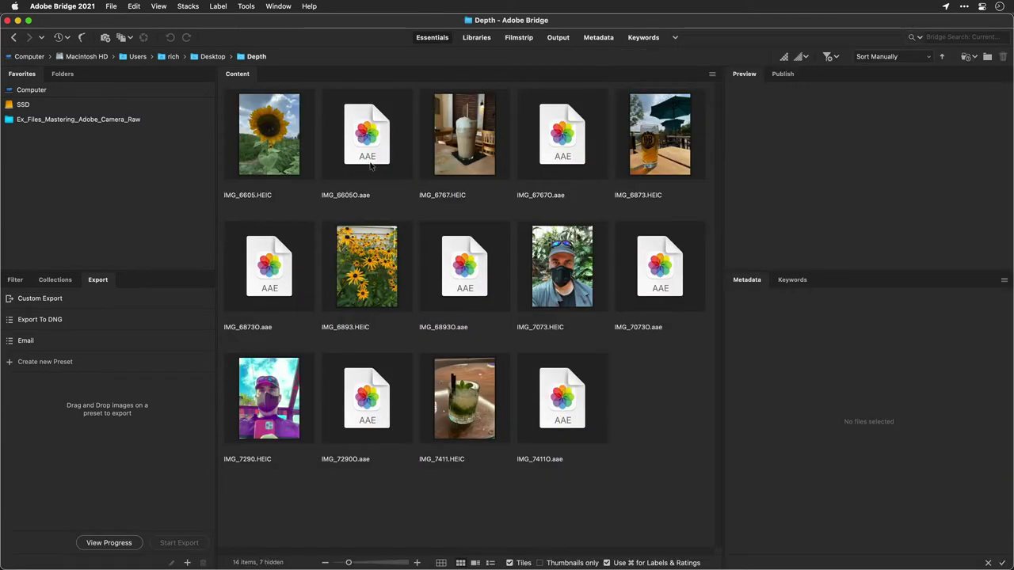
pyautogui.click(463, 388)
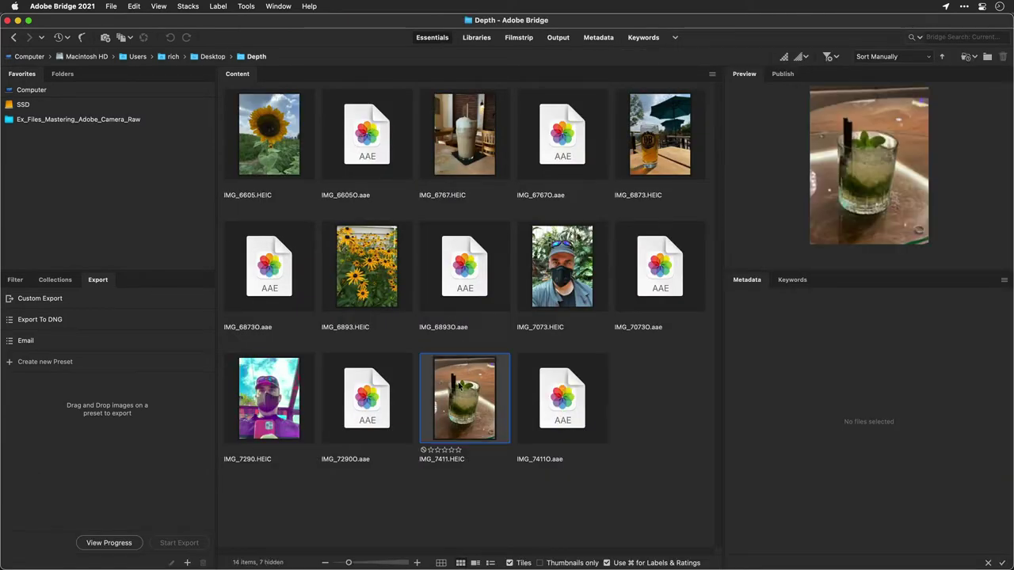
pyautogui.keyDown('super'); pyautogui.click(285, 380); pyautogui.keyUp('super')
pyautogui.keyDown('super'); pyautogui.click(366, 265); pyautogui.keyUp('super')
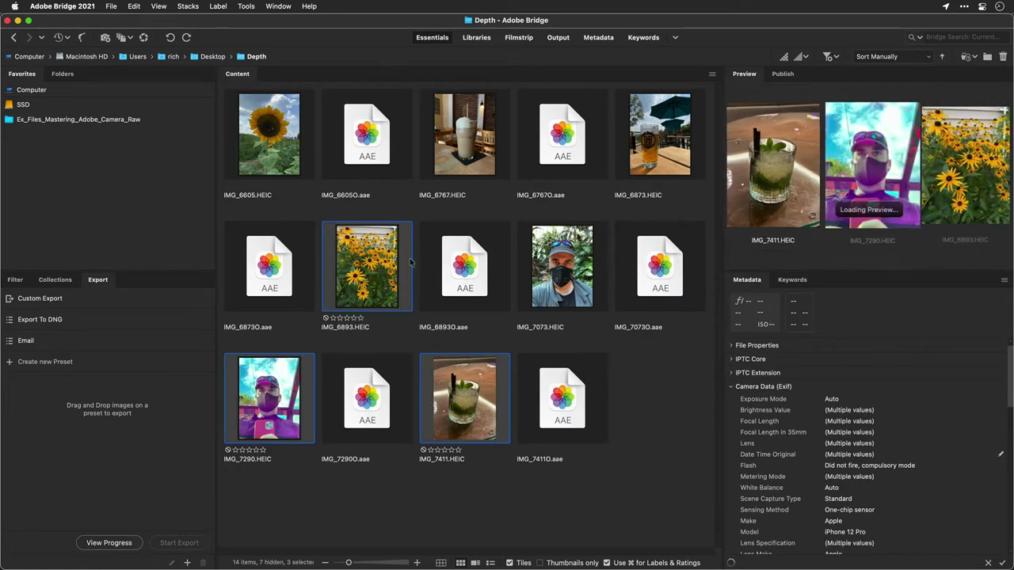
pyautogui.keyDown('super'); pyautogui.click(525, 274); pyautogui.keyUp('super')
pyautogui.keyDown('super'); pyautogui.click(645, 157); pyautogui.keyUp('super')
pyautogui.keyDown('super'); pyautogui.click(487, 145); pyautogui.keyUp('super')
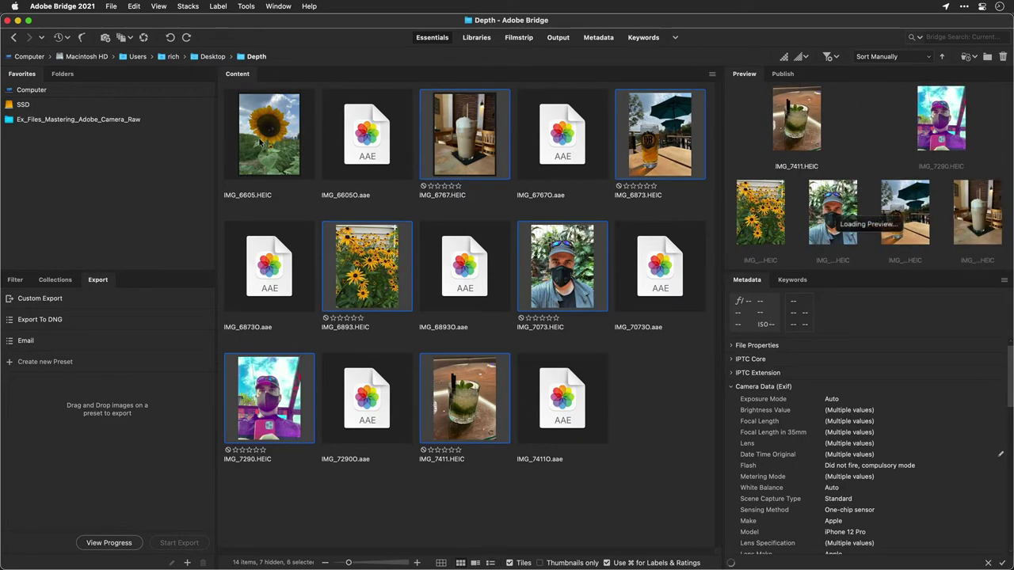
pyautogui.keyDown('super'); pyautogui.click(261, 141); pyautogui.keyUp('super')
pyautogui.rightClick(261, 141)
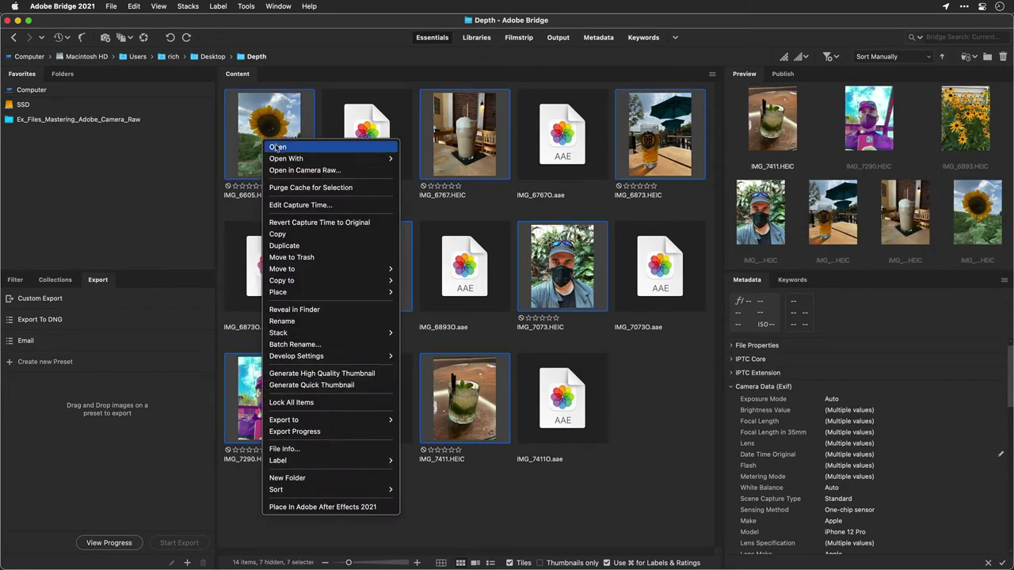
pyautogui.click(287, 171)
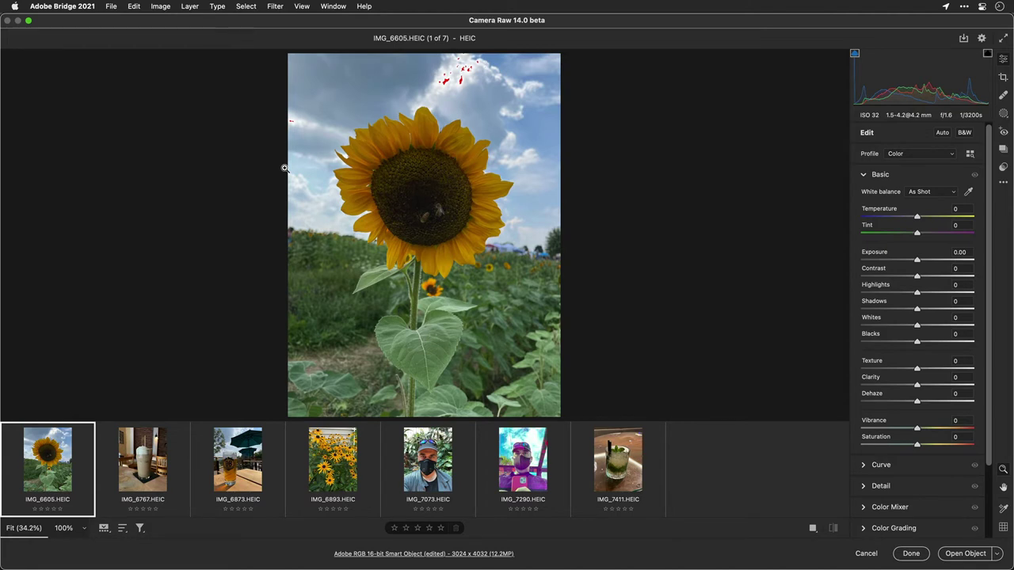
# Step: Open the Masking panel's Create New Mask options for IMG_6605
pyautogui.click(1003, 116)
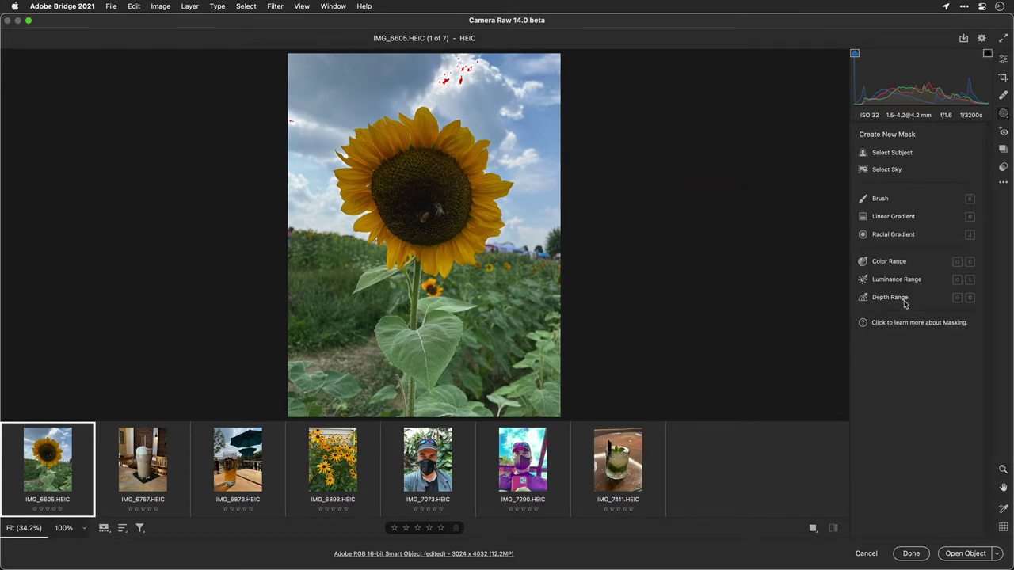
pyautogui.moveTo(904, 302)
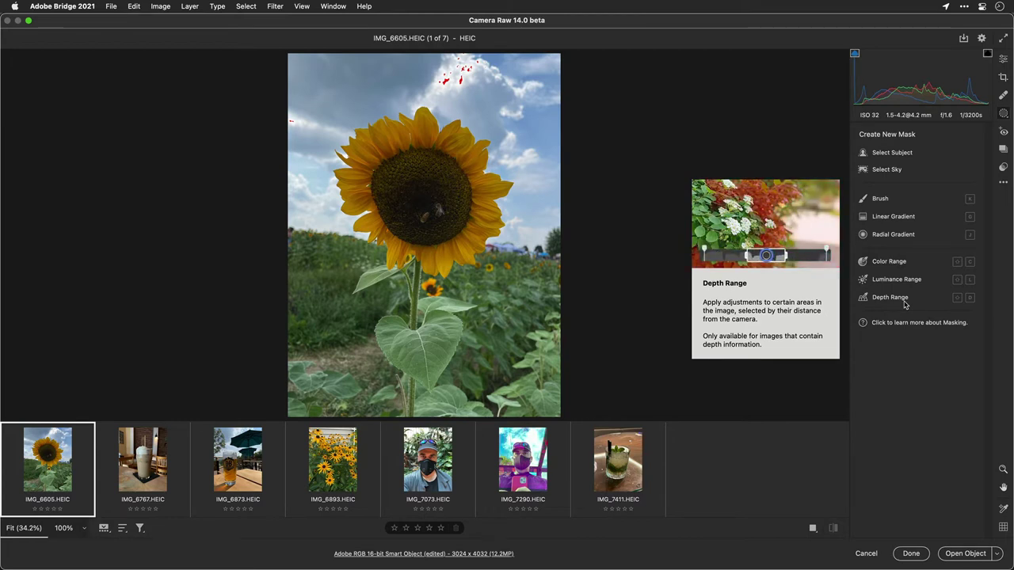
# Step: Create a Depth Range mask limited to depths 35–100, checking it with the overlay
pyautogui.click(905, 304)
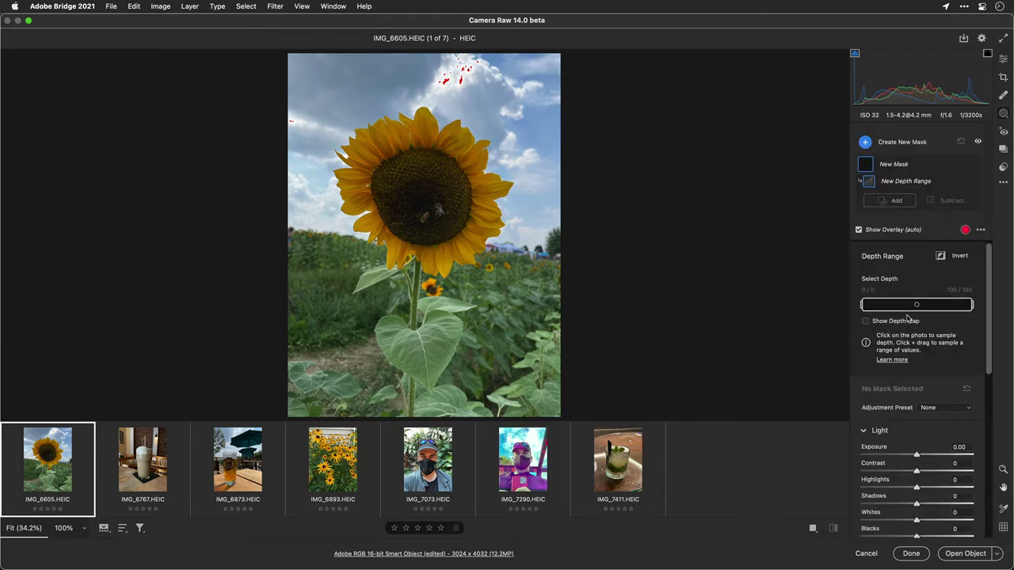
pyautogui.click(865, 322)
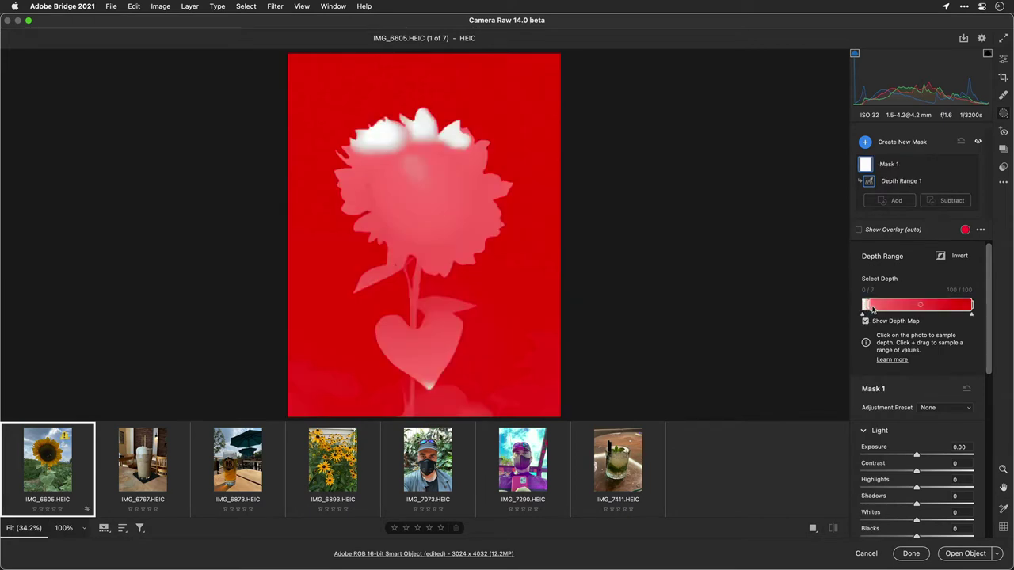
pyautogui.moveTo(874, 309); pyautogui.dragTo(931, 312)
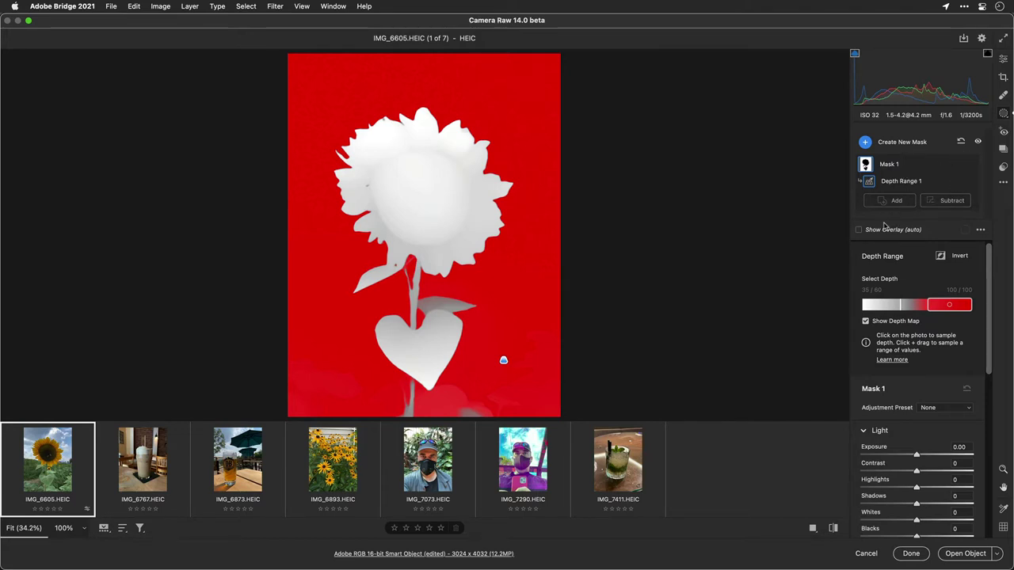
pyautogui.click(859, 229)
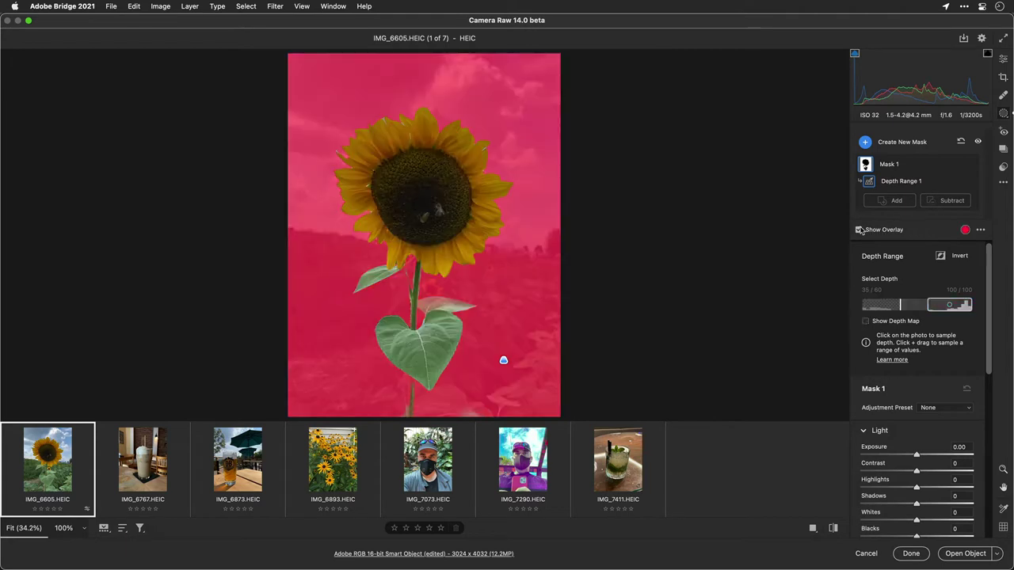
pyautogui.click(859, 230)
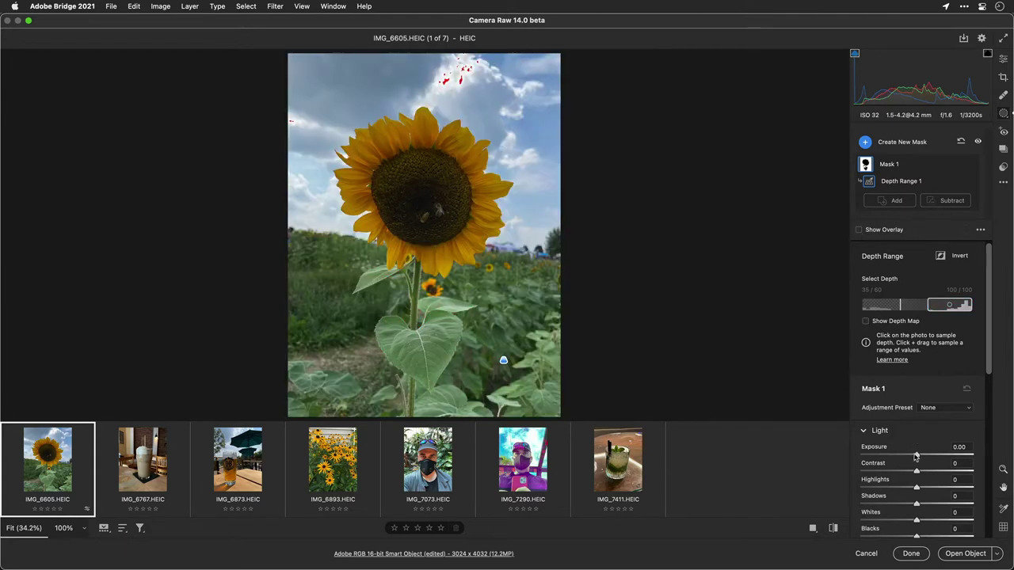
# Step: Set Mask 1's Exposure to -0.70 and duplicate the mask
pyautogui.moveTo(915, 457); pyautogui.dragTo(906, 460)
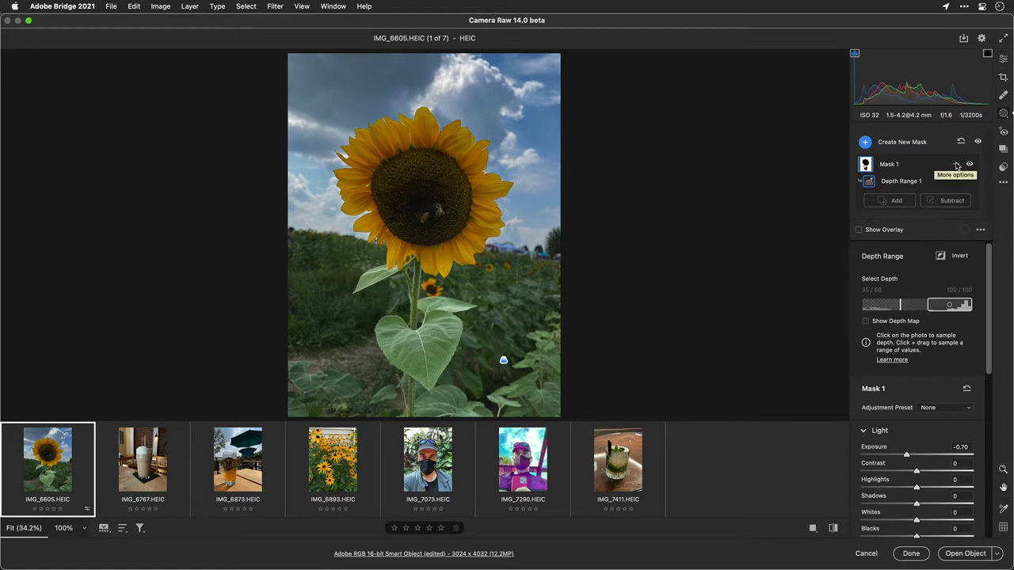
pyautogui.click(956, 166)
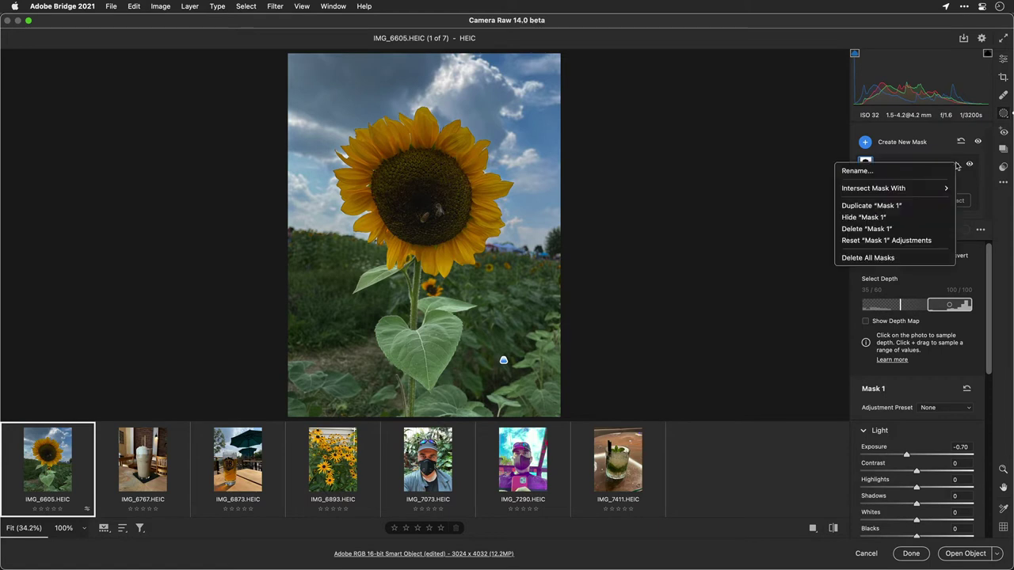
pyautogui.click(932, 208)
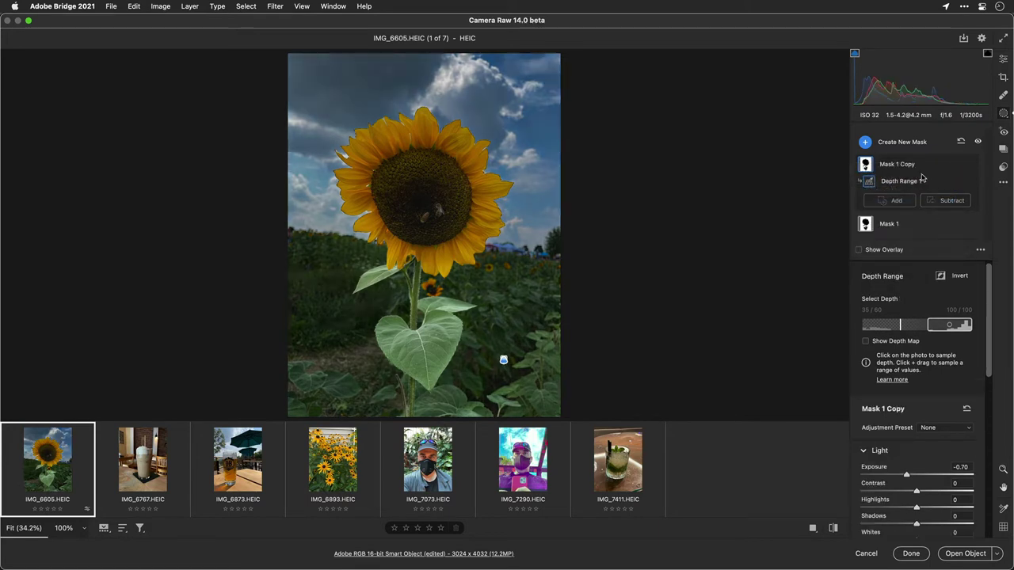
# Step: Rename the duplicated mask to Flower
pyautogui.click(956, 165)
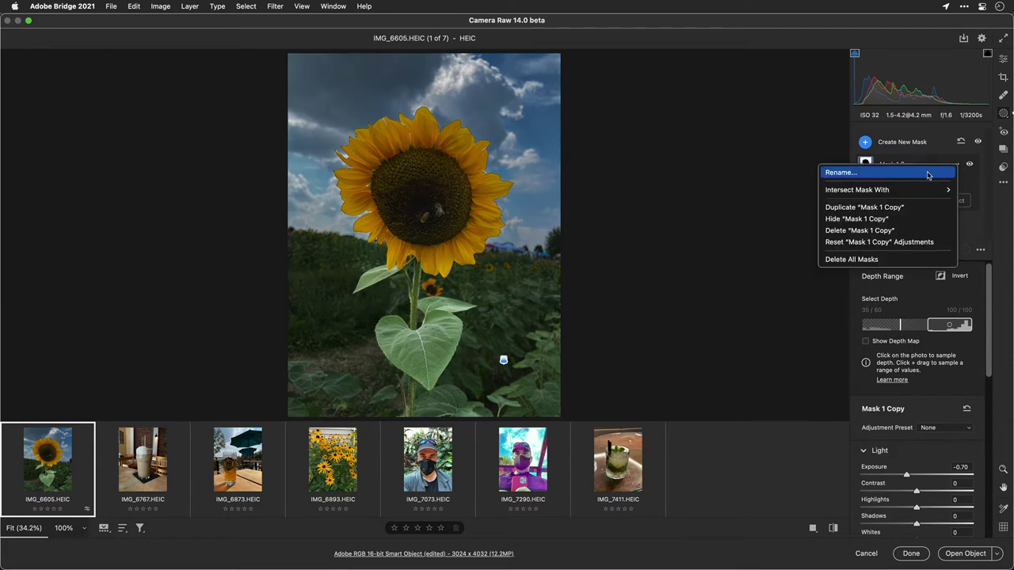
pyautogui.click(928, 172)
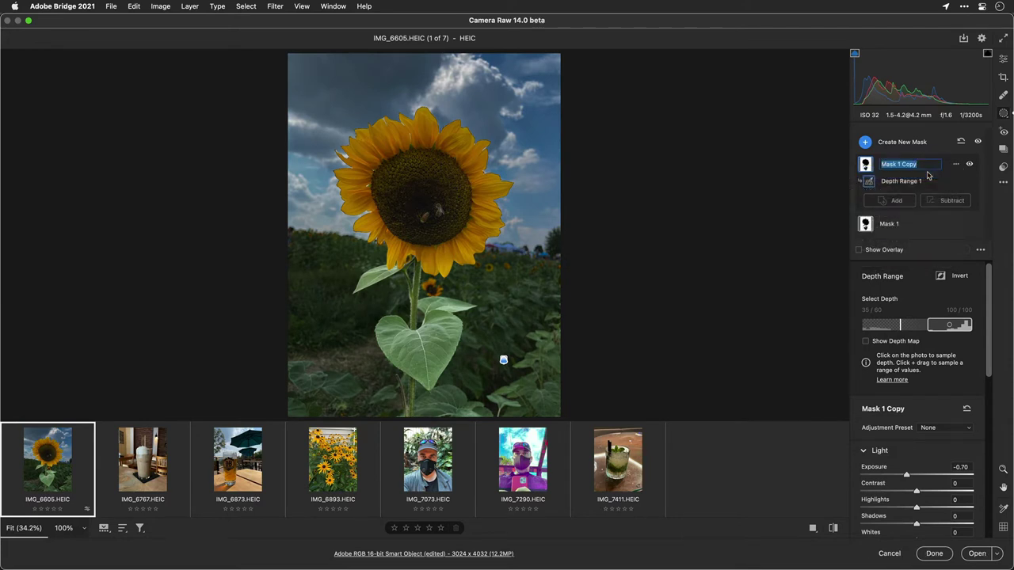
pyautogui.write('Flower')
pyautogui.press('Return')
pyautogui.click(955, 166)
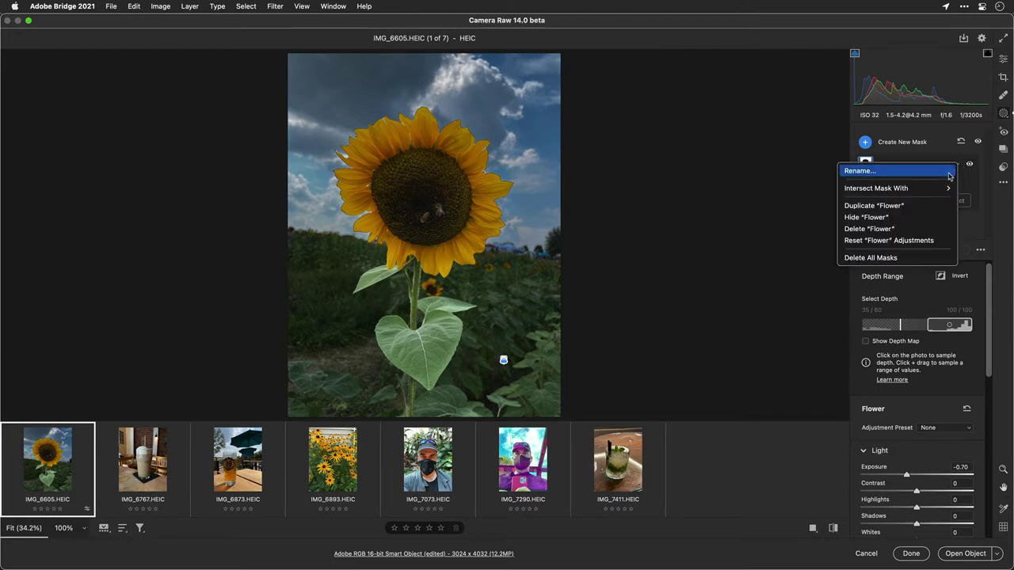
# Step: Invert the Flower mask's depth range so it selects the sunflower
pyautogui.click(927, 170)
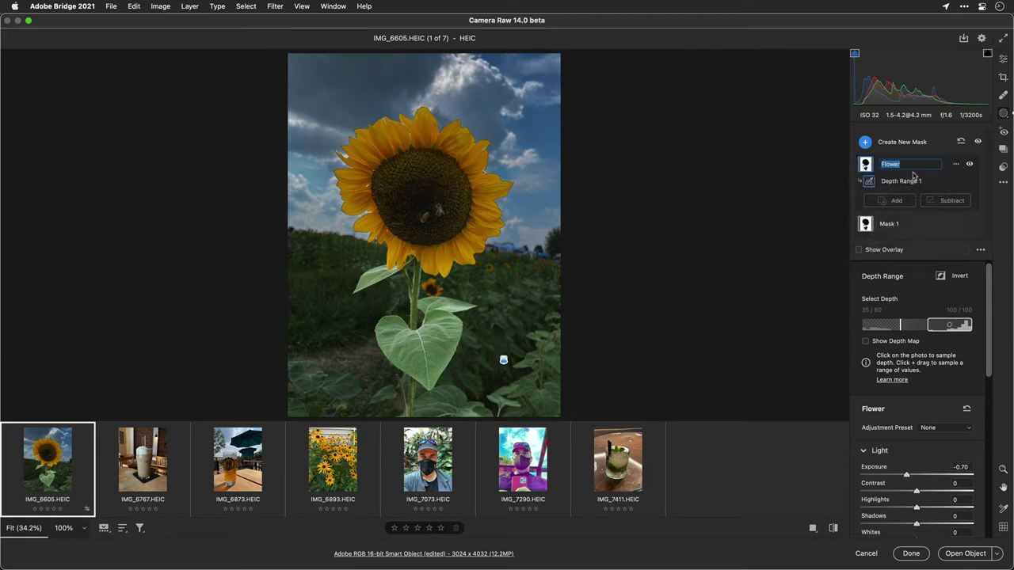
pyautogui.click(956, 183)
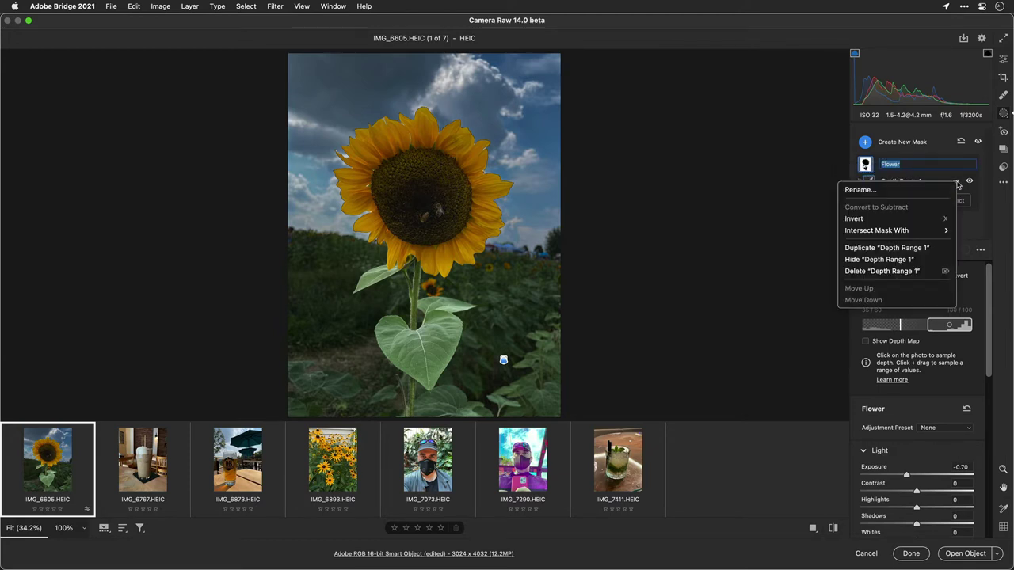
pyautogui.click(928, 221)
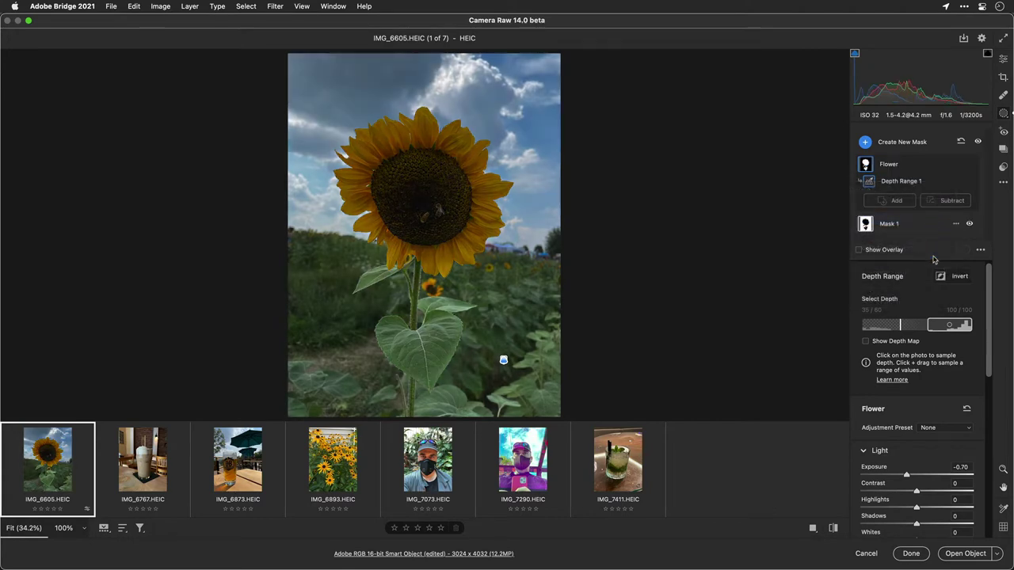
# Step: Give the Flower mask Exposure +0.25, Texture +64 and Clarity +71
pyautogui.moveTo(908, 474); pyautogui.dragTo(938, 475)
pyautogui.scroll(-2, 921, 476)
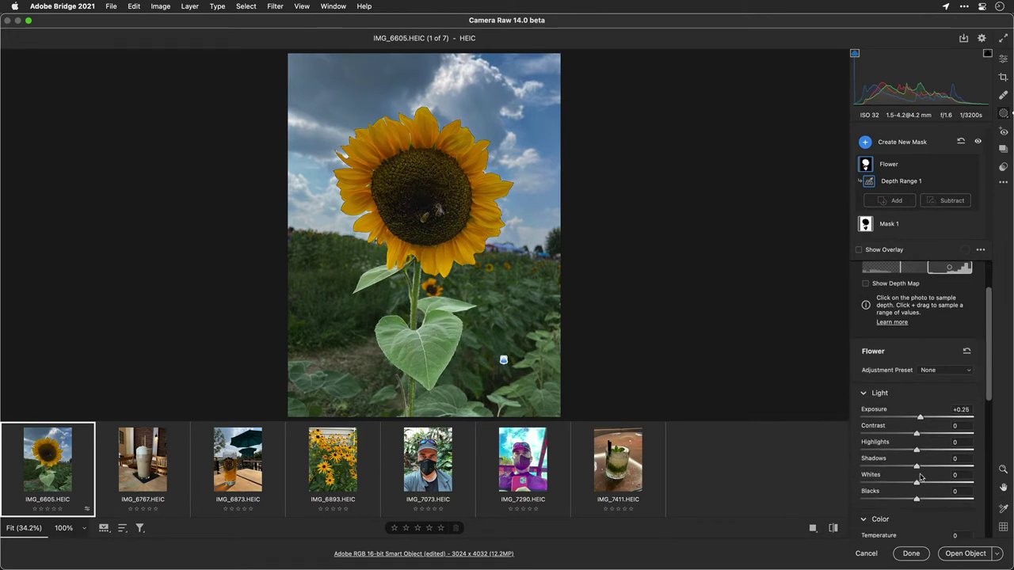
pyautogui.scroll(-10, 921, 475)
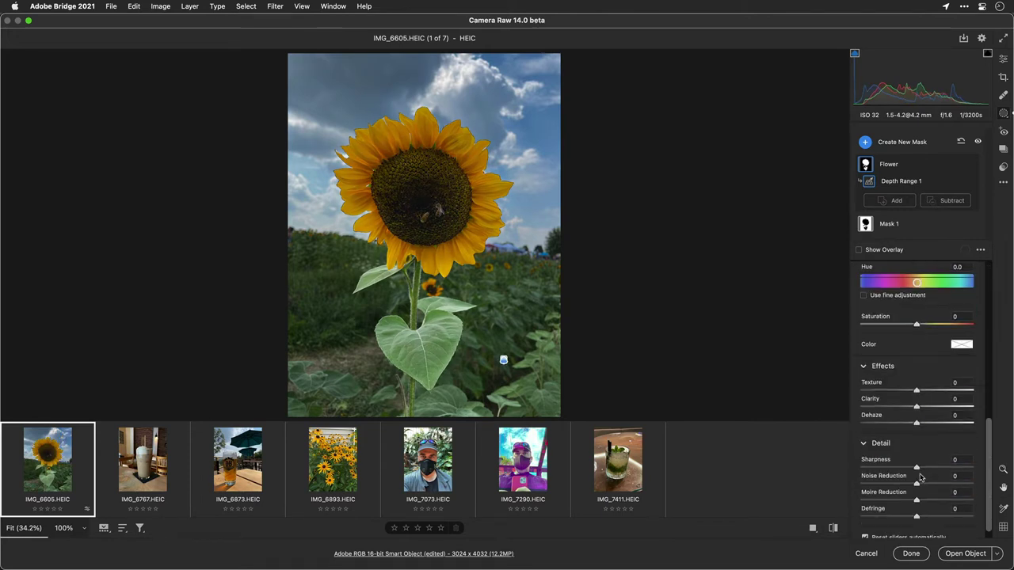
pyautogui.scroll(-1, 921, 476)
pyautogui.click(934, 379)
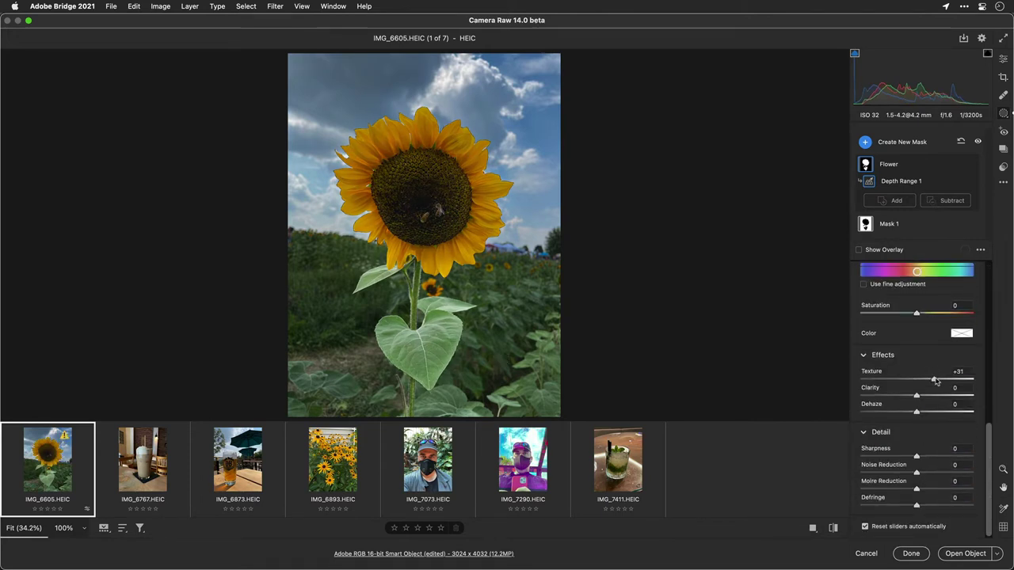
pyautogui.moveTo(937, 381); pyautogui.dragTo(953, 388)
pyautogui.click(954, 388)
pyautogui.write('-31')
pyautogui.press('Return')
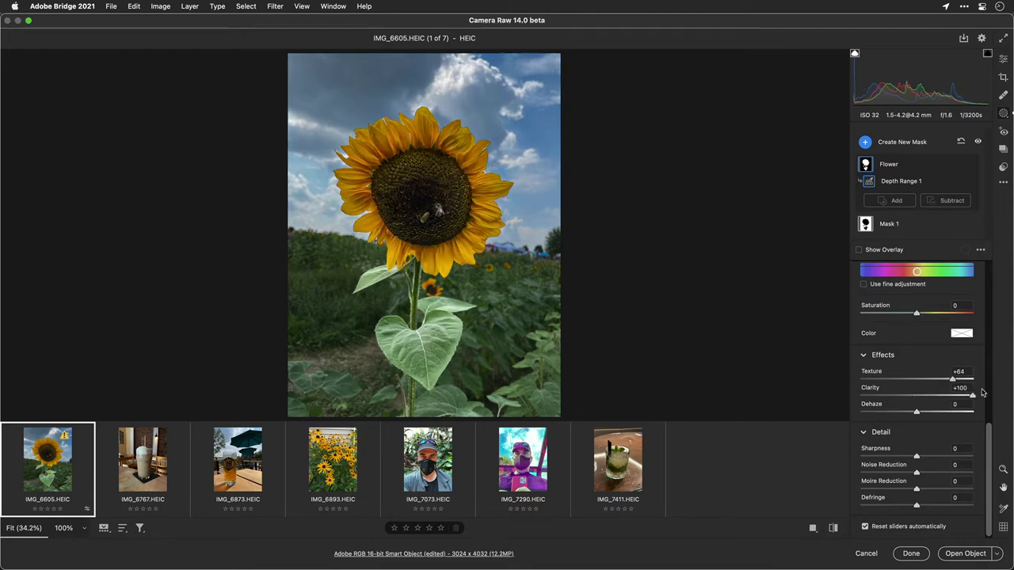
pyautogui.moveTo(905, 395); pyautogui.dragTo(956, 386)
# Step: Rename Mask 1 to Background
pyautogui.click(887, 224)
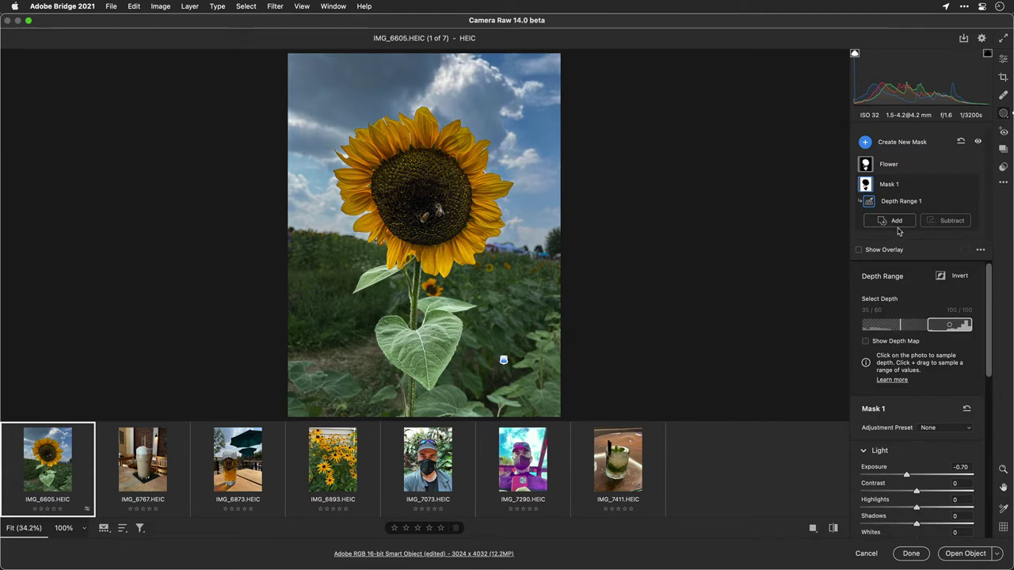
pyautogui.click(956, 184)
pyautogui.click(863, 191)
pyautogui.write('Background')
pyautogui.press('Return')
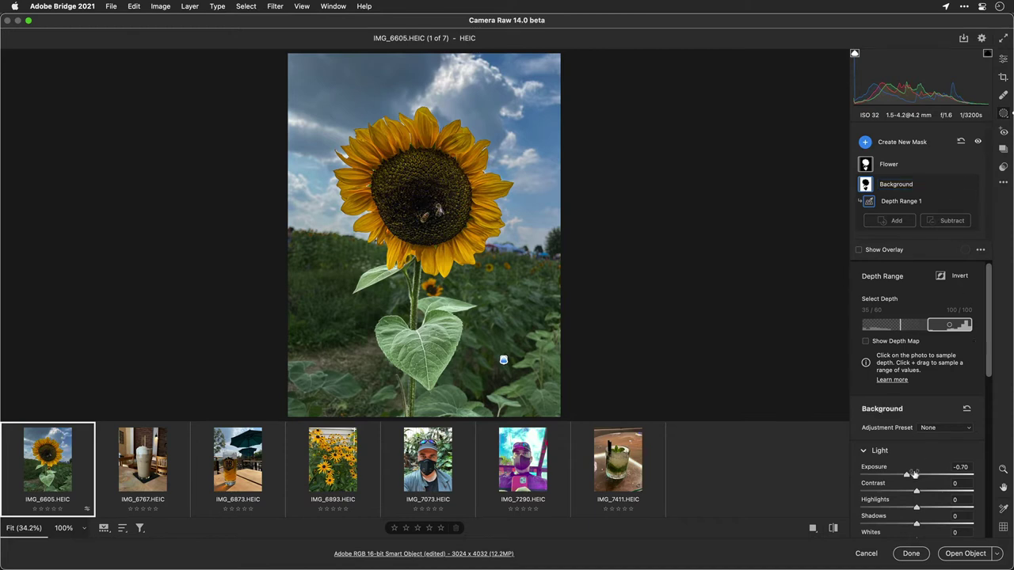
# Step: Lower the Background mask's Texture to -48 and Clarity to -58
pyautogui.moveTo(907, 475); pyautogui.dragTo(891, 446)
pyautogui.scroll(-2, 914, 464)
pyautogui.scroll(-8, 903, 428)
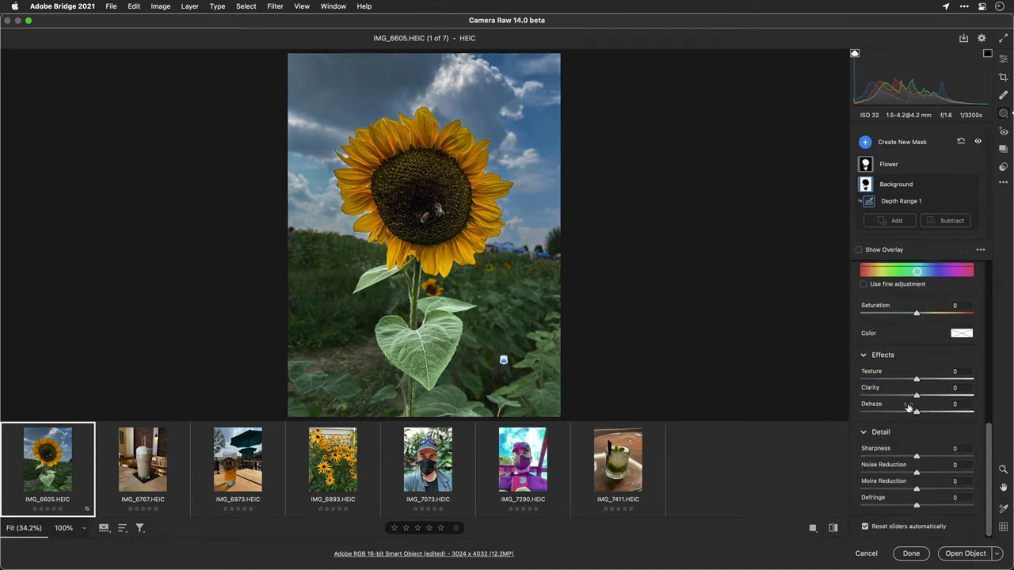
pyautogui.moveTo(916, 395); pyautogui.dragTo(889, 381)
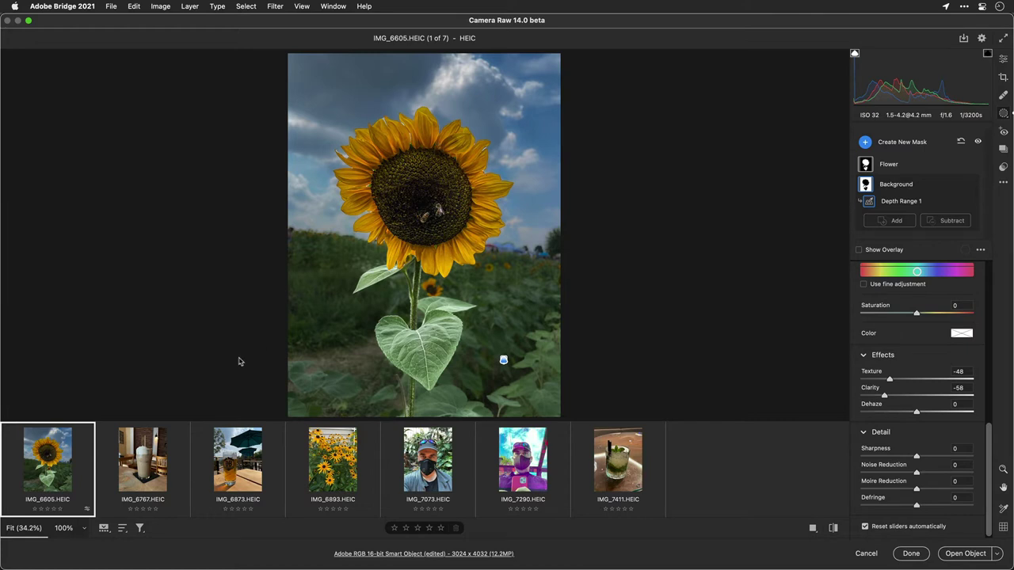
# Step: Open IMG_6767.HEIC and add a depth range mask sampled from the glass, widened to 0–95
pyautogui.click(146, 458)
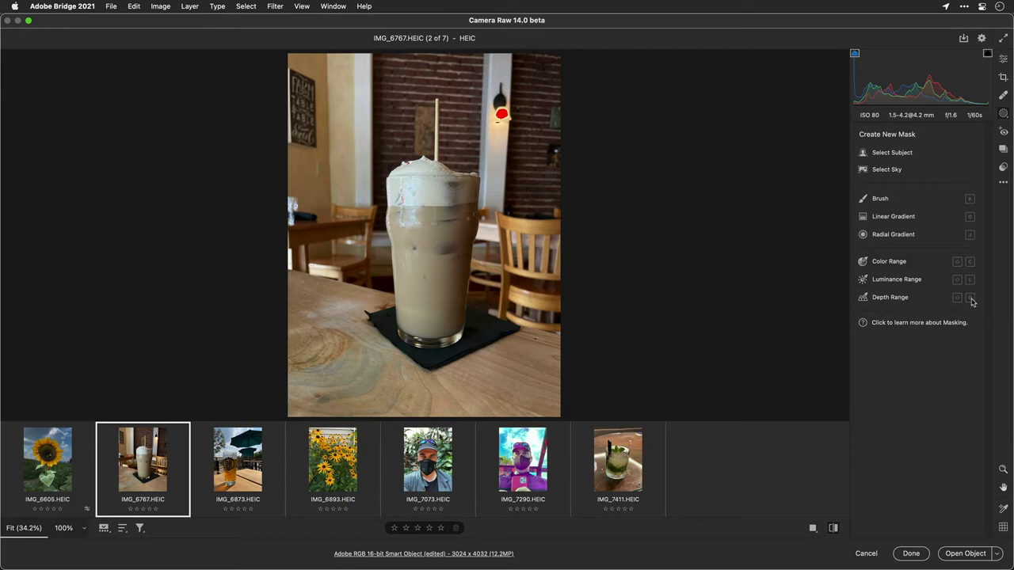
pyautogui.click(912, 298)
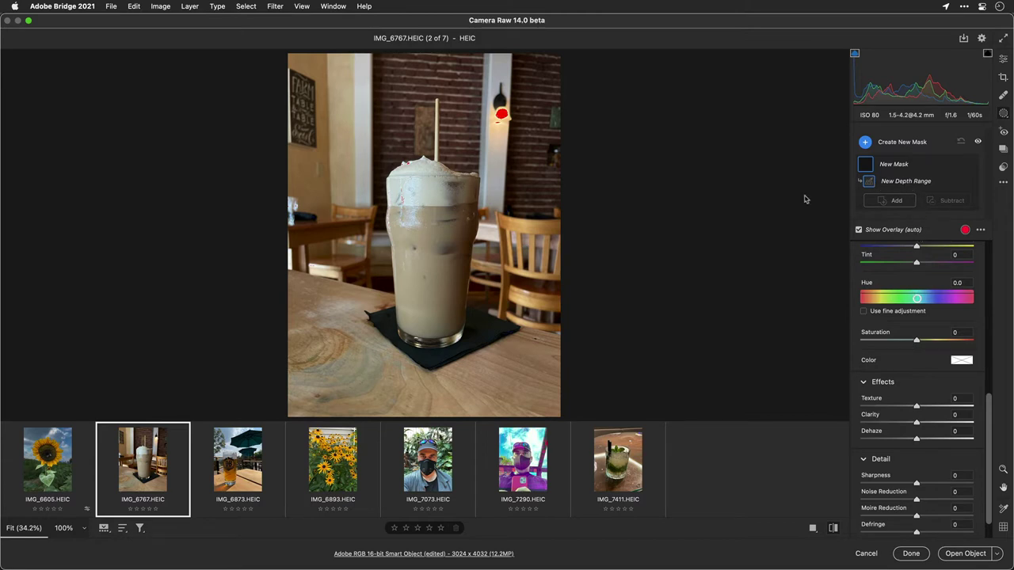
pyautogui.click(380, 340)
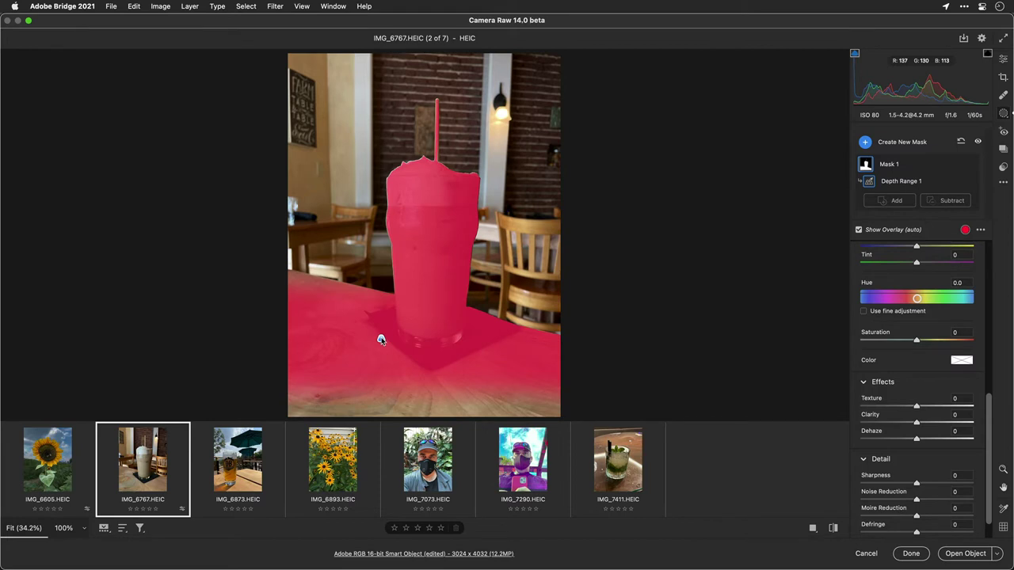
pyautogui.doubleClick(907, 181)
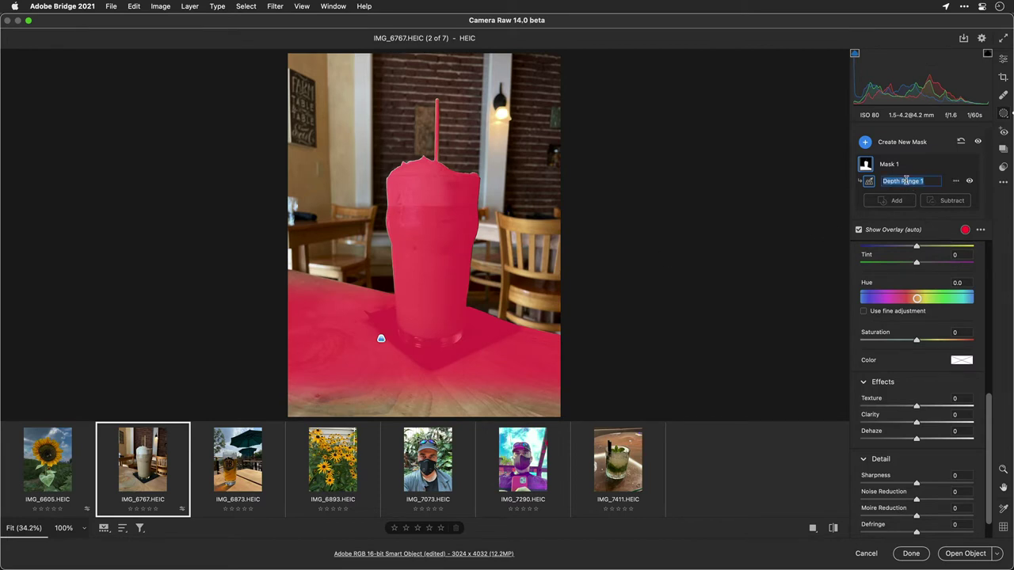
pyautogui.press('Return')
pyautogui.scroll(10, 941, 280)
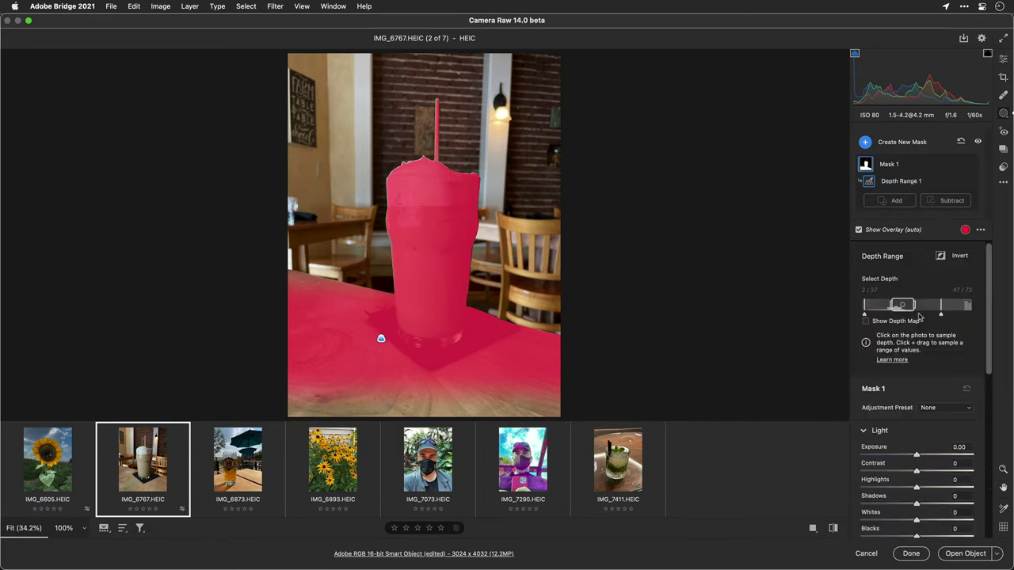
pyautogui.moveTo(916, 310); pyautogui.dragTo(956, 306)
# Step: With the depth map shown, pull the near depth limit to 0 and set mask Exposure to -0.45
pyautogui.click(906, 322)
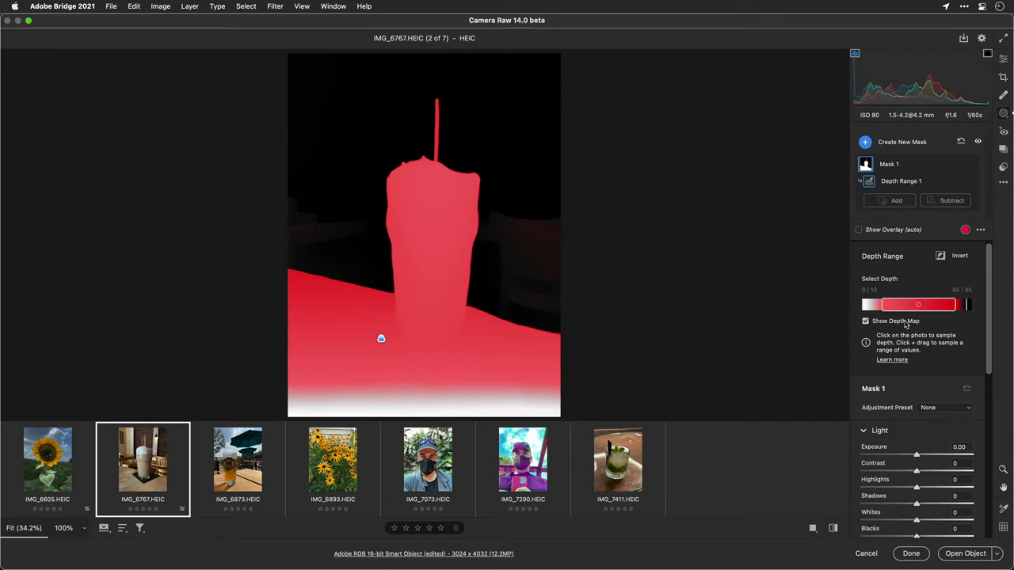
pyautogui.moveTo(881, 307); pyautogui.dragTo(862, 309)
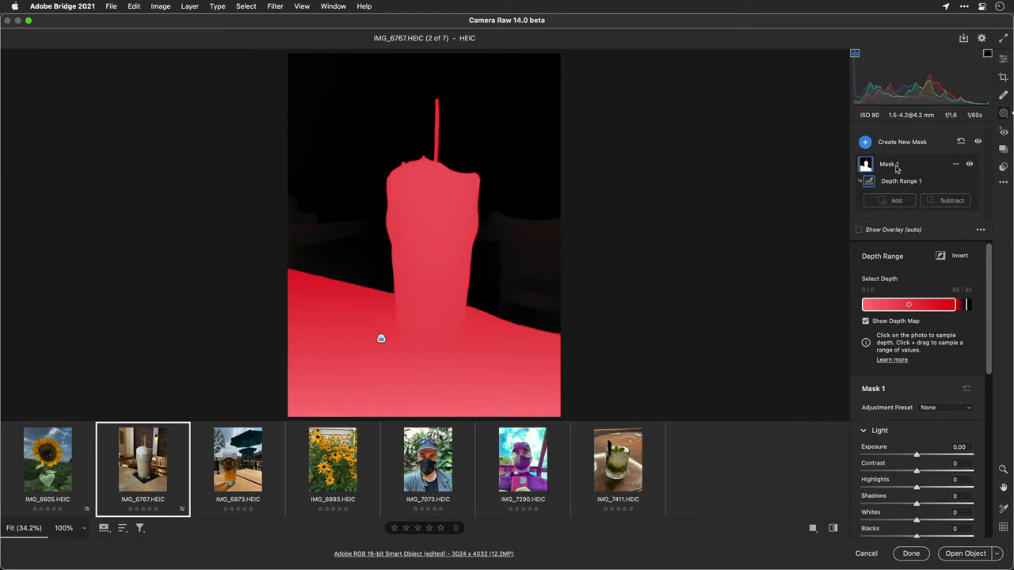
pyautogui.moveTo(912, 454)
pyautogui.mouseDown()
pyautogui.moveTo(896, 457)
pyautogui.moveTo(909, 452)
pyautogui.mouseUp()
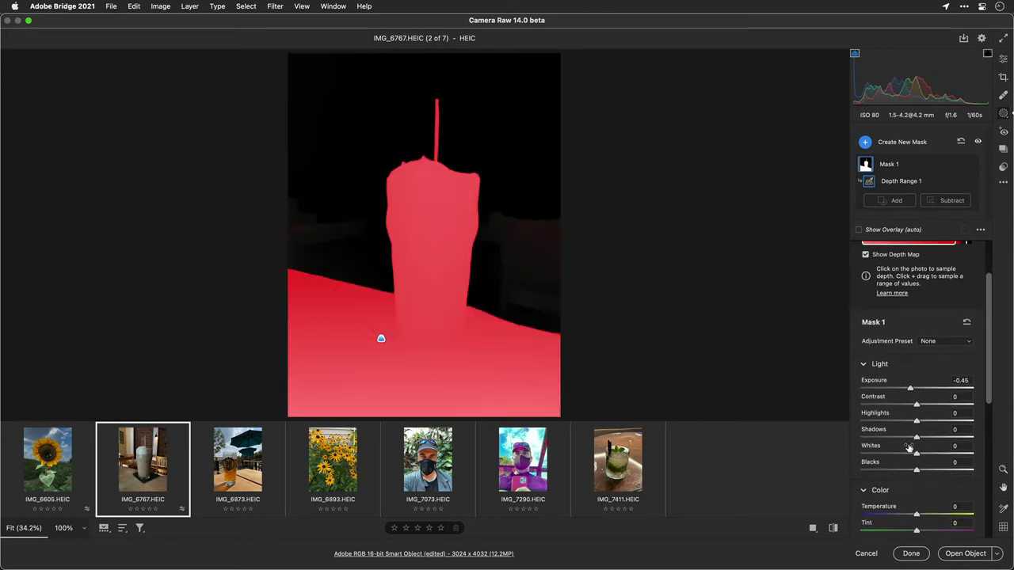
# Step: Give the glass-and-table depth mask Temperature +34, Texture +34 and Clarity +29
pyautogui.click(903, 321)
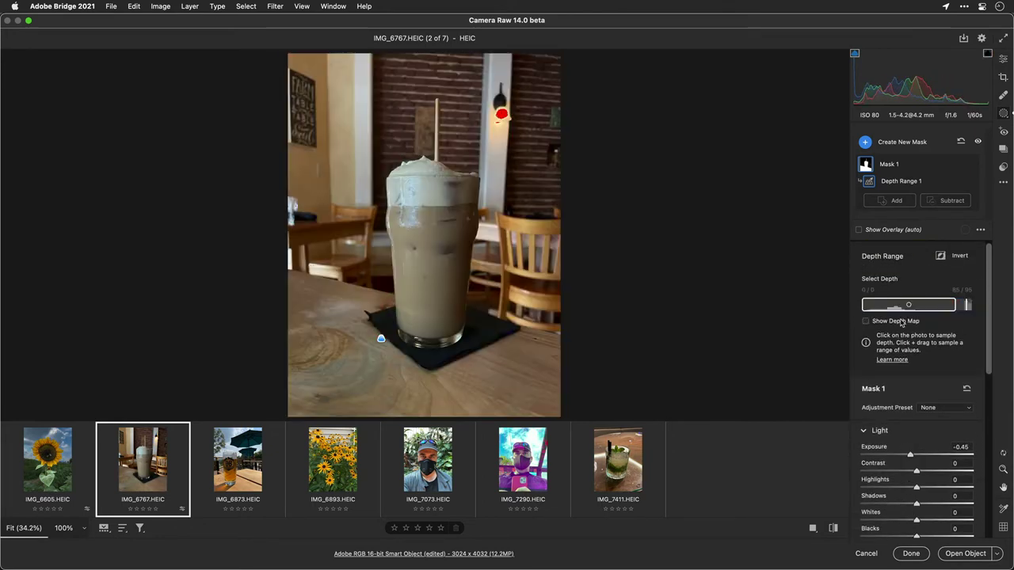
pyautogui.scroll(-5, 924, 474)
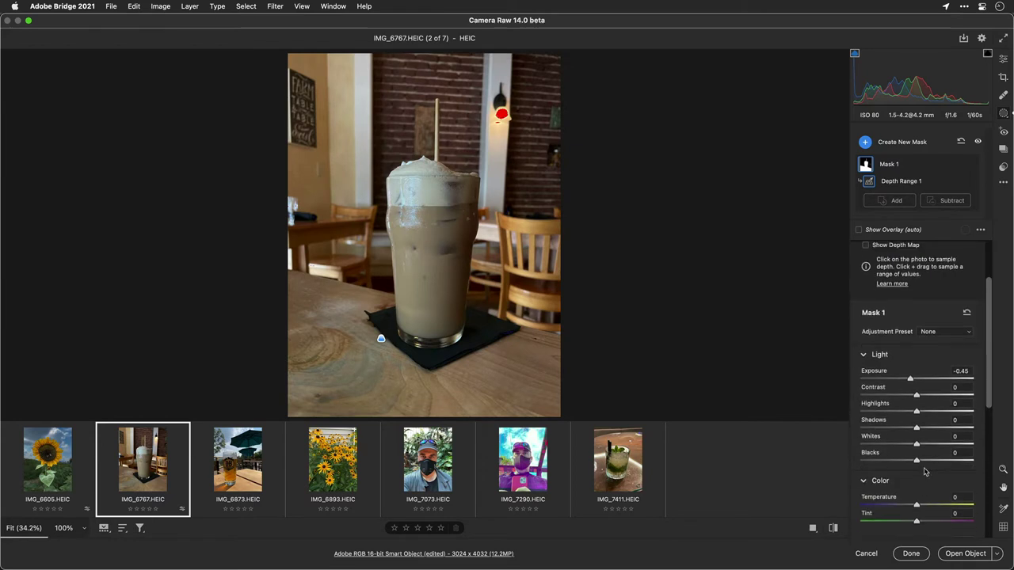
pyautogui.moveTo(917, 471); pyautogui.dragTo(940, 471)
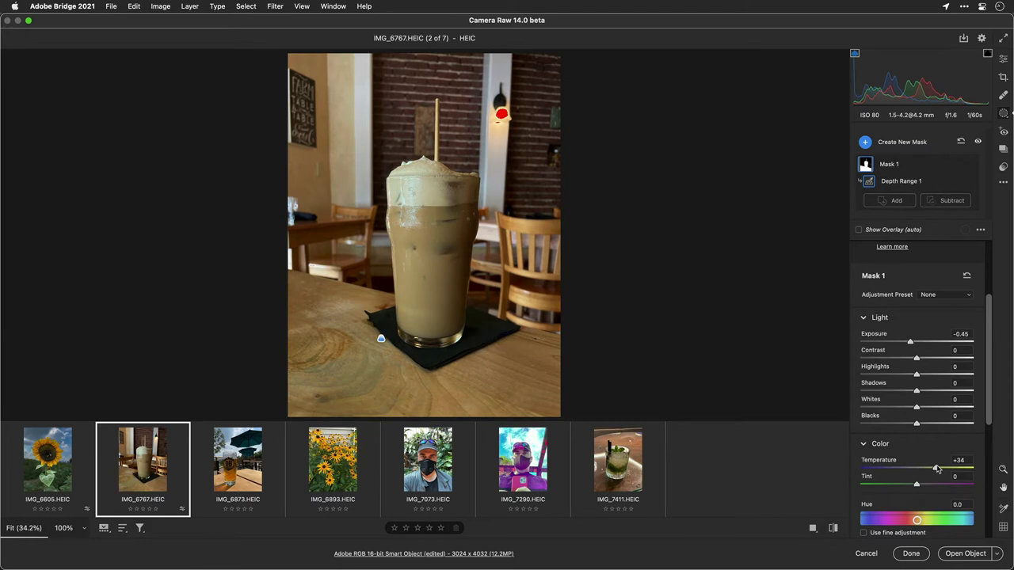
pyautogui.scroll(-5, 937, 469)
pyautogui.scroll(-1, 937, 469)
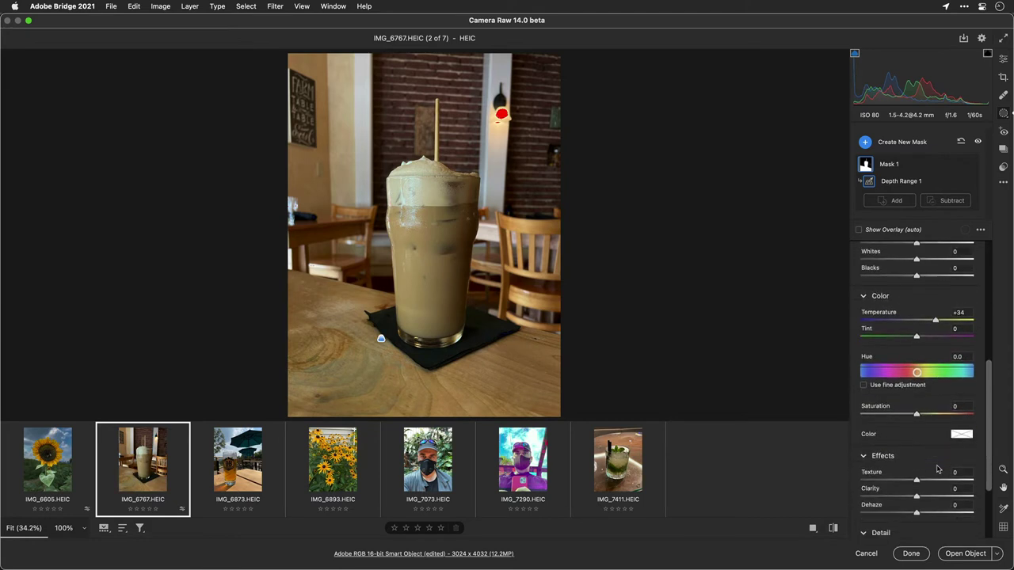
pyautogui.click(935, 480)
pyautogui.click(938, 496)
pyautogui.moveTo(938, 497)
pyautogui.mouseDown()
pyautogui.moveTo(907, 496)
pyautogui.moveTo(922, 492)
pyautogui.moveTo(905, 487)
pyautogui.moveTo(944, 492)
pyautogui.moveTo(933, 493)
pyautogui.mouseUp()
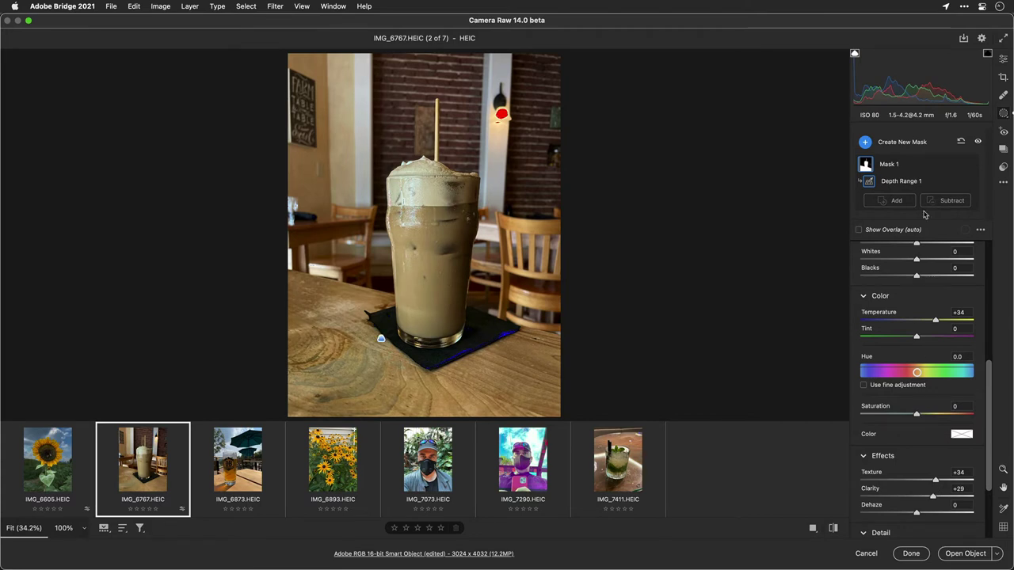
# Step: Rename Mask 1 to FG
pyautogui.click(956, 164)
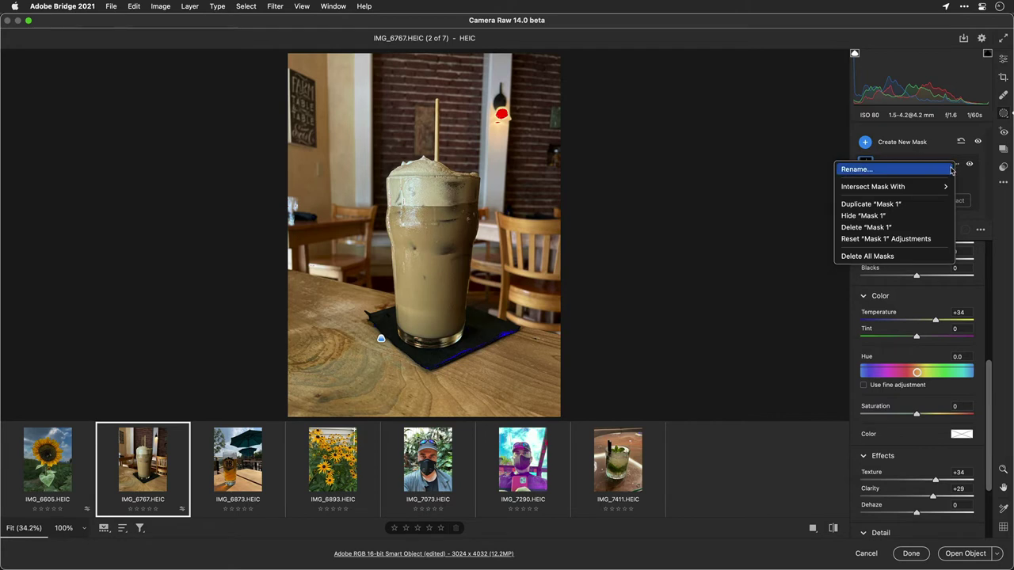
pyautogui.click(855, 170)
pyautogui.write('FG')
pyautogui.press('shift')
pyautogui.press('Return')
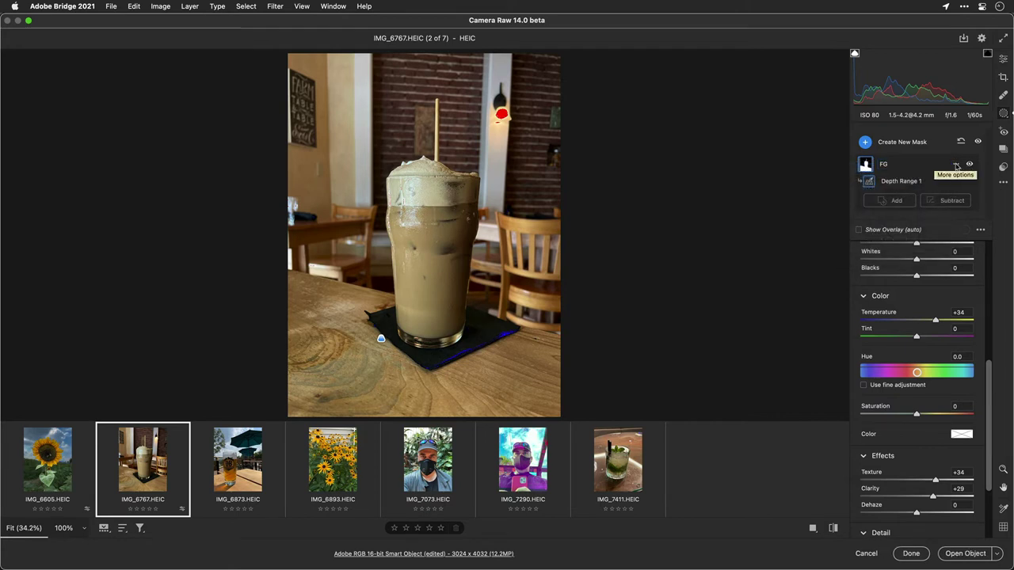
# Step: Duplicate the FG mask, name the copy BG, and invert its depth range to cover the background
pyautogui.click(956, 164)
pyautogui.click(935, 206)
pyautogui.click(956, 164)
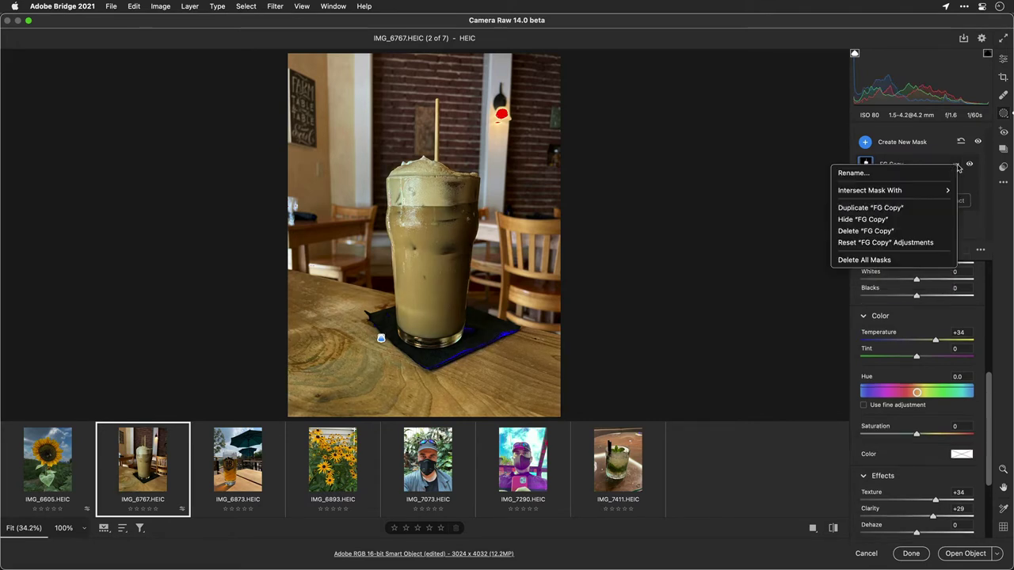
pyautogui.click(942, 174)
pyautogui.write('BG')
pyautogui.press('Return')
pyautogui.click(955, 182)
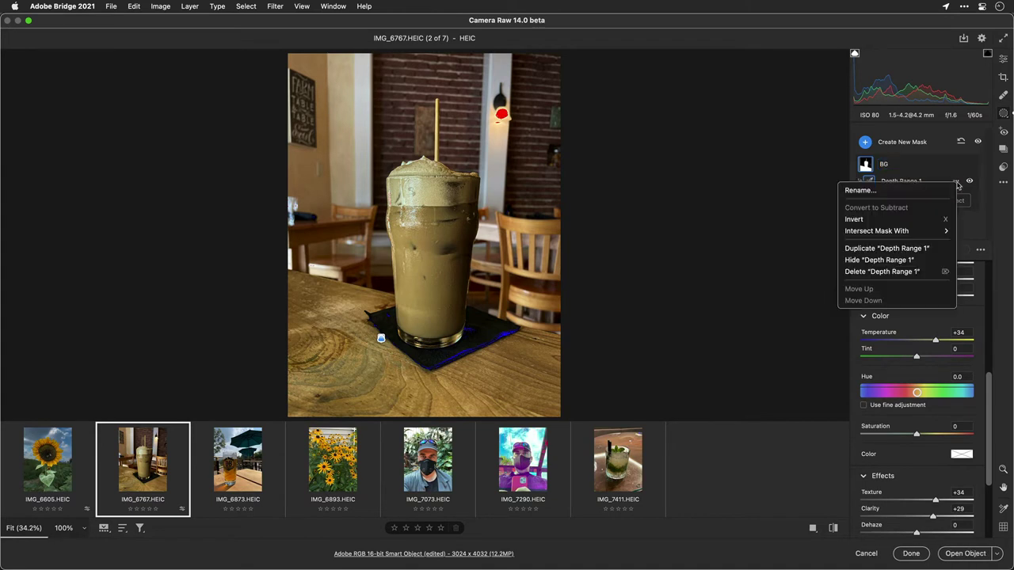
pyautogui.click(942, 219)
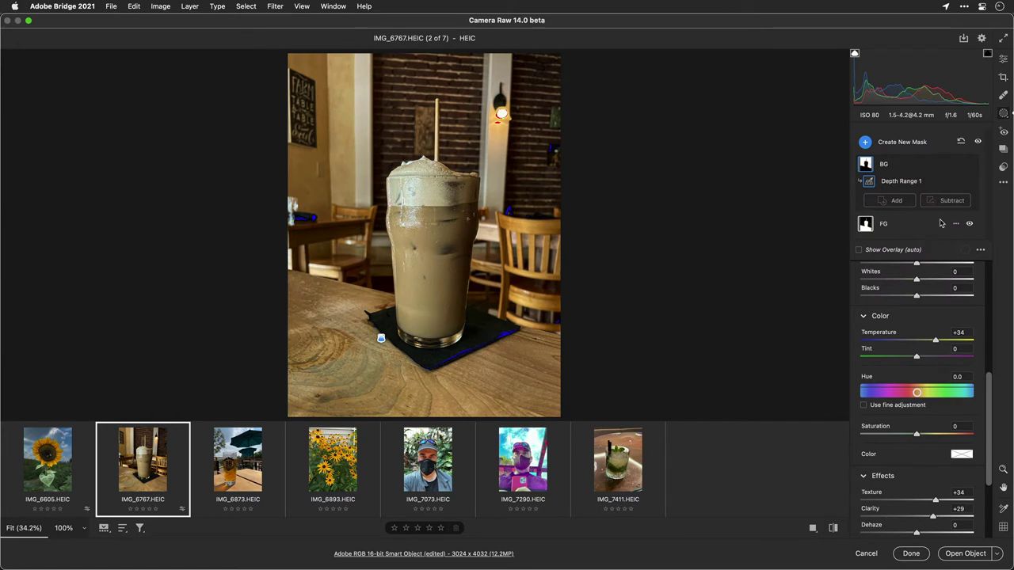
# Step: Subtract a linear gradient across the glass from BG and set Exposure -0.10, Temperature +58
pyautogui.click(900, 249)
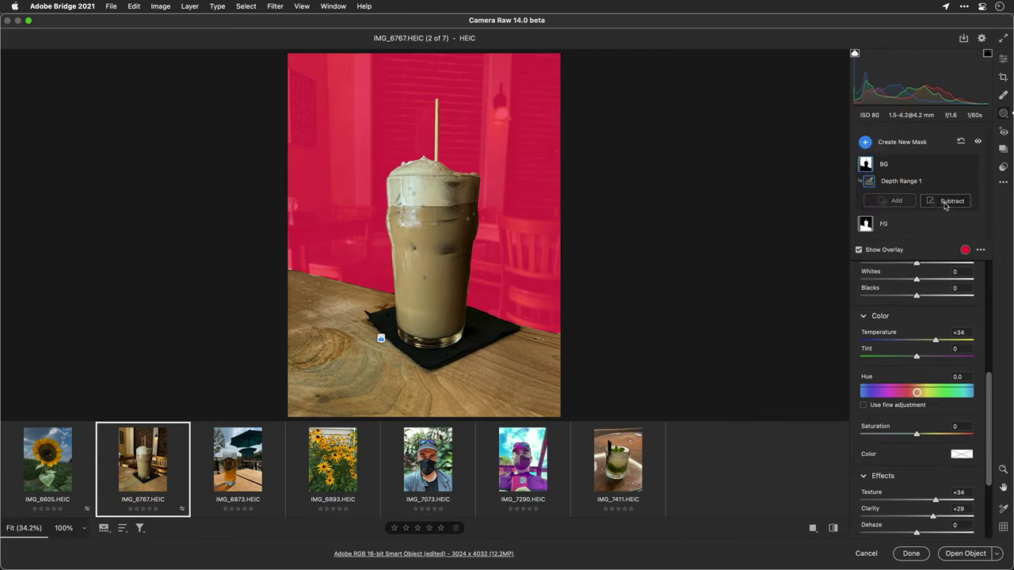
pyautogui.click(945, 204)
pyautogui.click(919, 251)
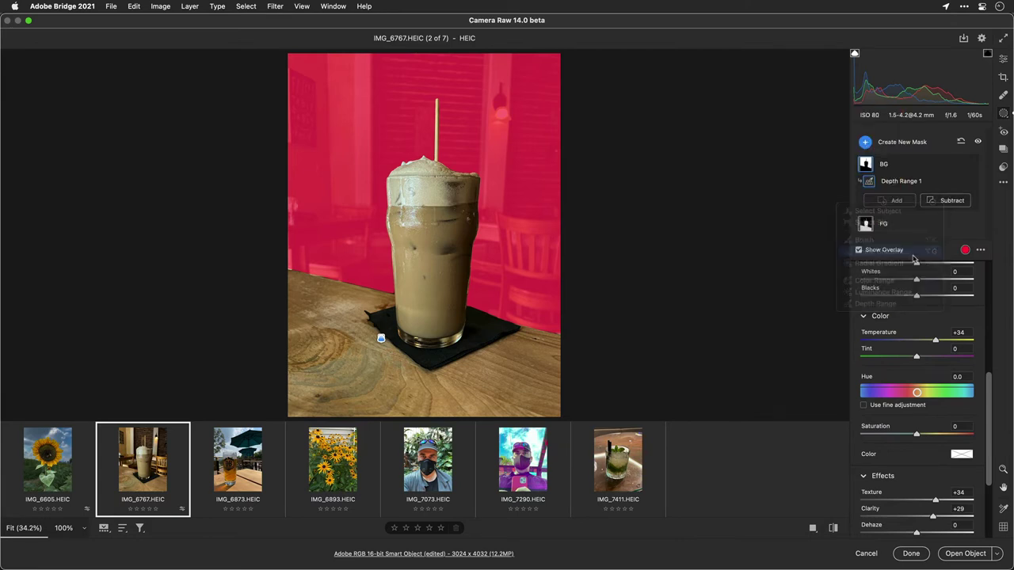
pyautogui.moveTo(577, 285); pyautogui.dragTo(277, 124)
pyautogui.moveTo(577, 286); pyautogui.dragTo(534, 264)
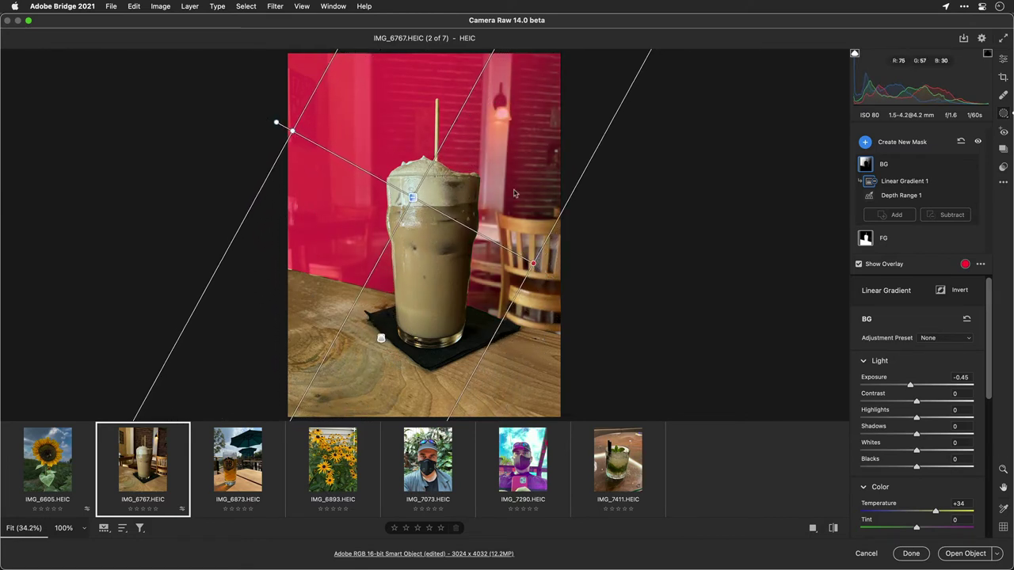
pyautogui.moveTo(914, 386)
pyautogui.mouseDown()
pyautogui.moveTo(895, 386)
pyautogui.moveTo(925, 385)
pyautogui.moveTo(907, 385)
pyautogui.moveTo(915, 381)
pyautogui.mouseUp()
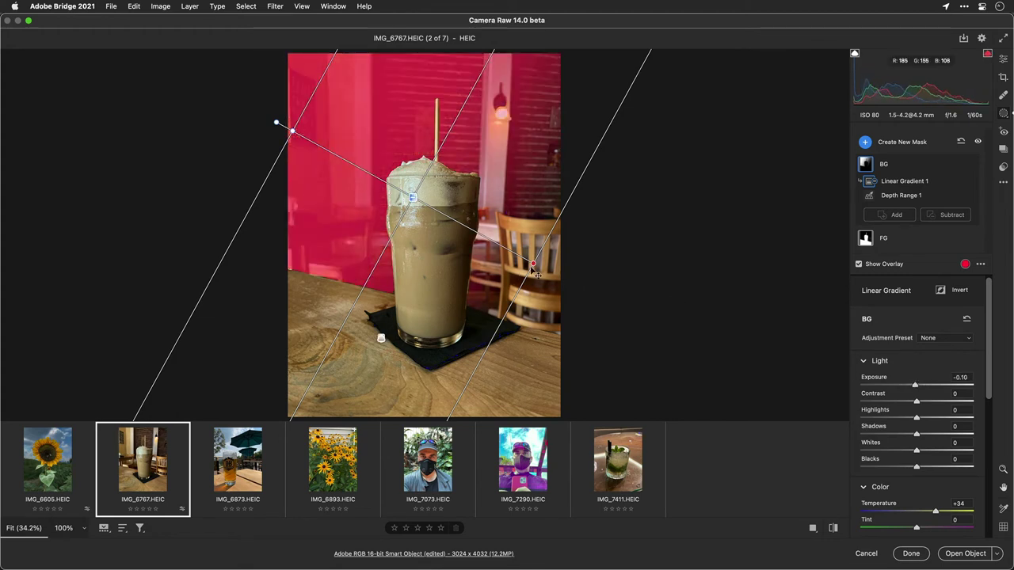
pyautogui.moveTo(539, 271); pyautogui.dragTo(480, 234)
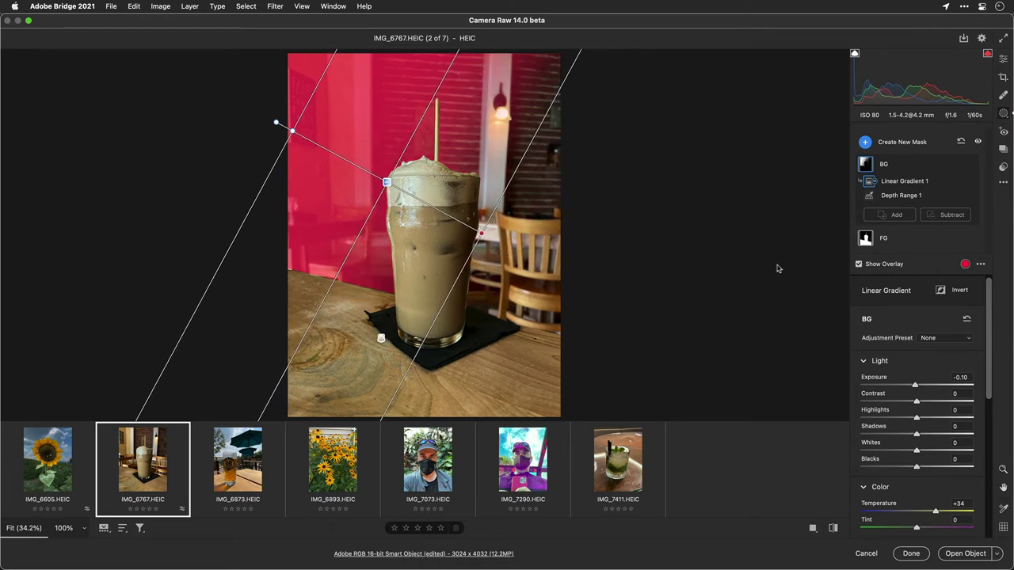
pyautogui.moveTo(935, 513)
pyautogui.mouseDown()
pyautogui.moveTo(894, 509)
pyautogui.moveTo(947, 505)
pyautogui.mouseUp()
# Step: Set the BG mask's Texture to -62 and Clarity to -24, and hide the red overlay
pyautogui.scroll(-5, 901, 381)
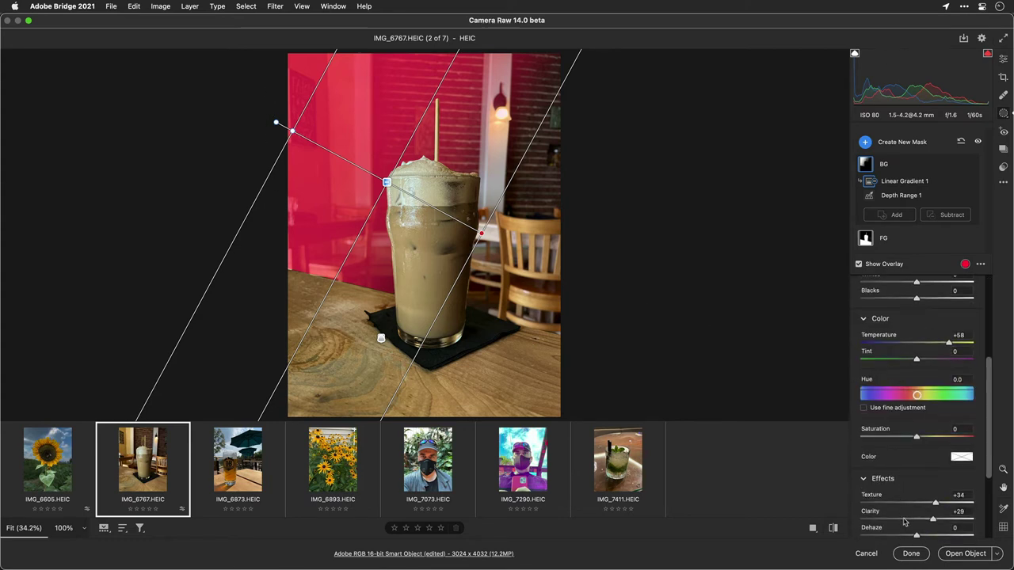
pyautogui.moveTo(907, 520); pyautogui.dragTo(881, 504)
pyautogui.click(874, 266)
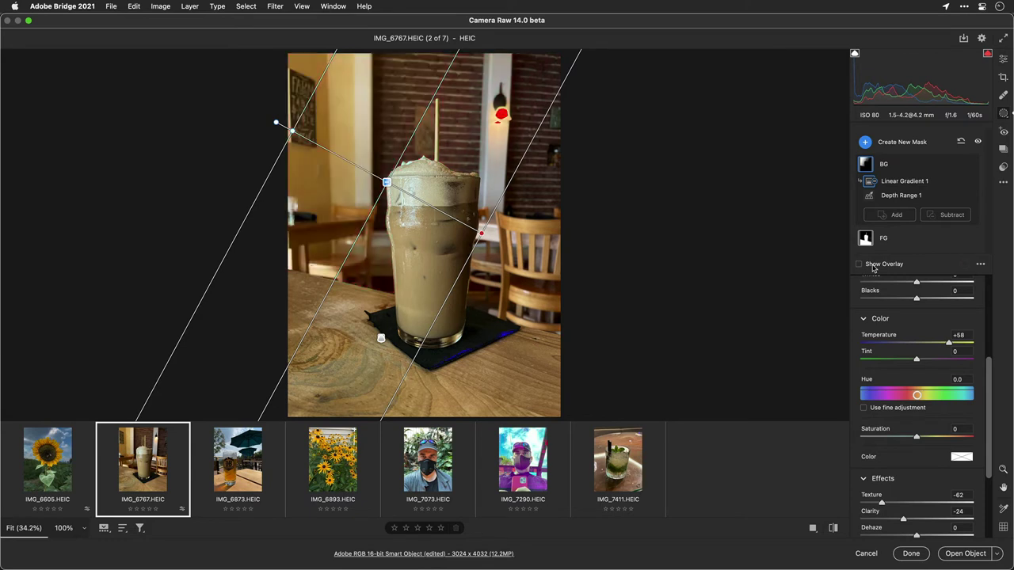
# Step: Toggle the BG mask off and on to compare its effect
pyautogui.click(970, 165)
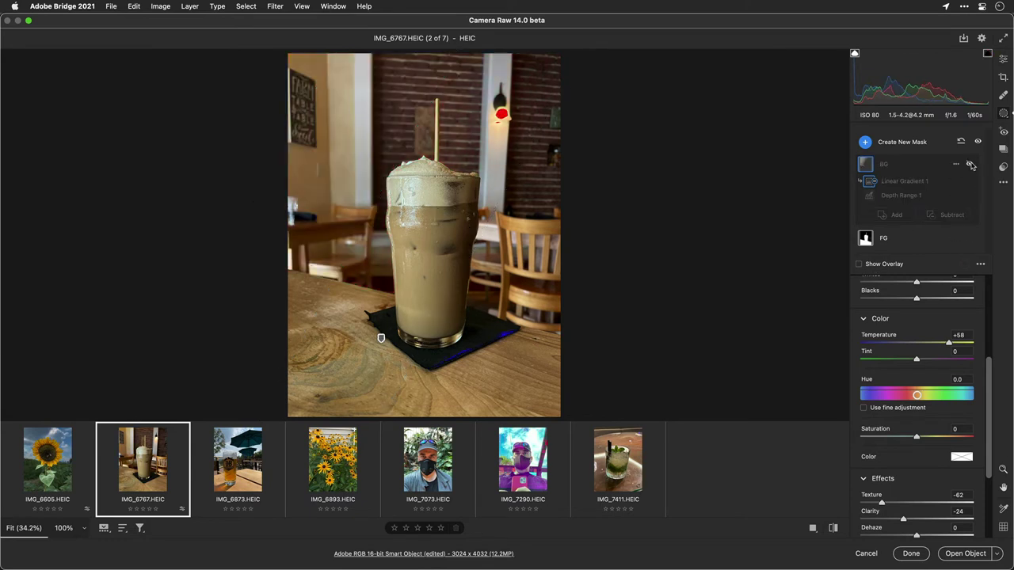
pyautogui.click(970, 165)
pyautogui.click(970, 164)
pyautogui.click(970, 164)
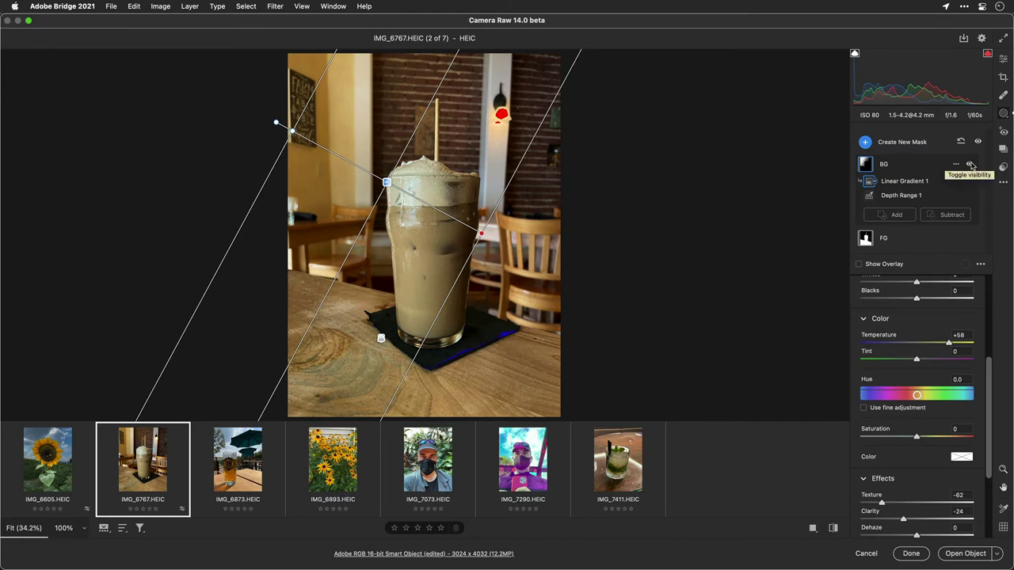
pyautogui.scroll(3, 960, 276)
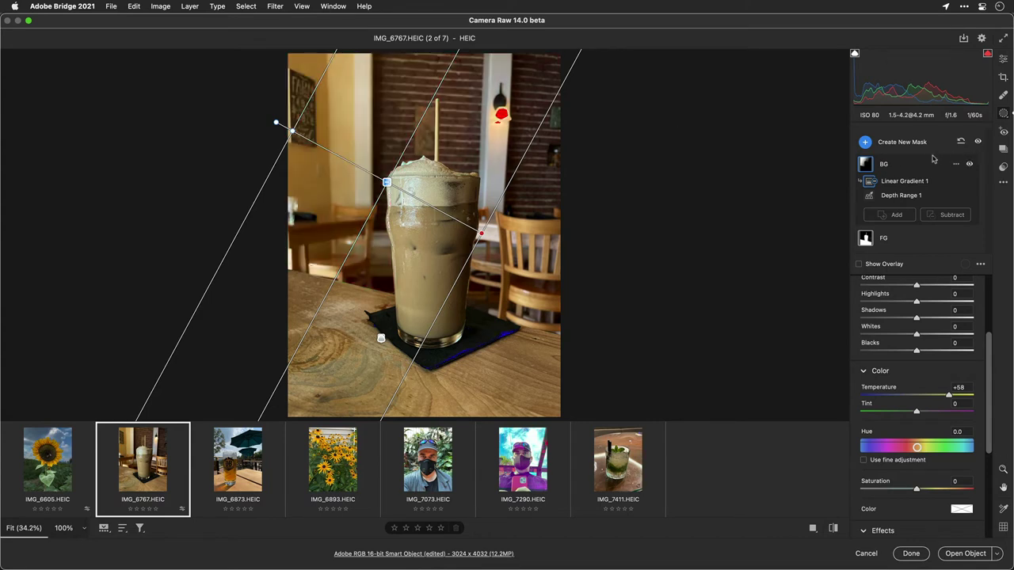
# Step: Add a luminance range mask sampled from the wall lamp, limited to 90/96, with Exposure -0.25
pyautogui.click(867, 143)
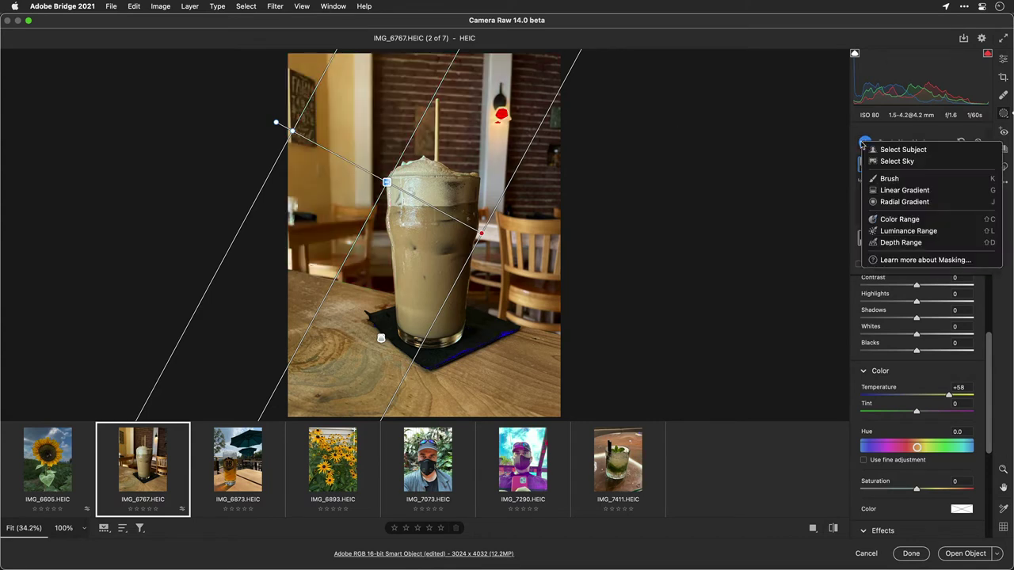
pyautogui.click(907, 230)
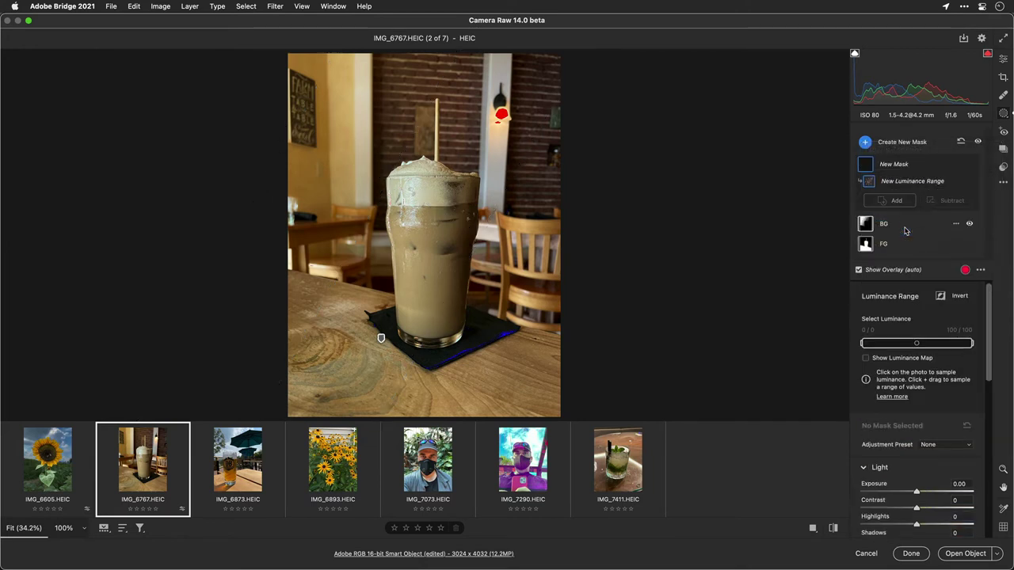
pyautogui.click(501, 114)
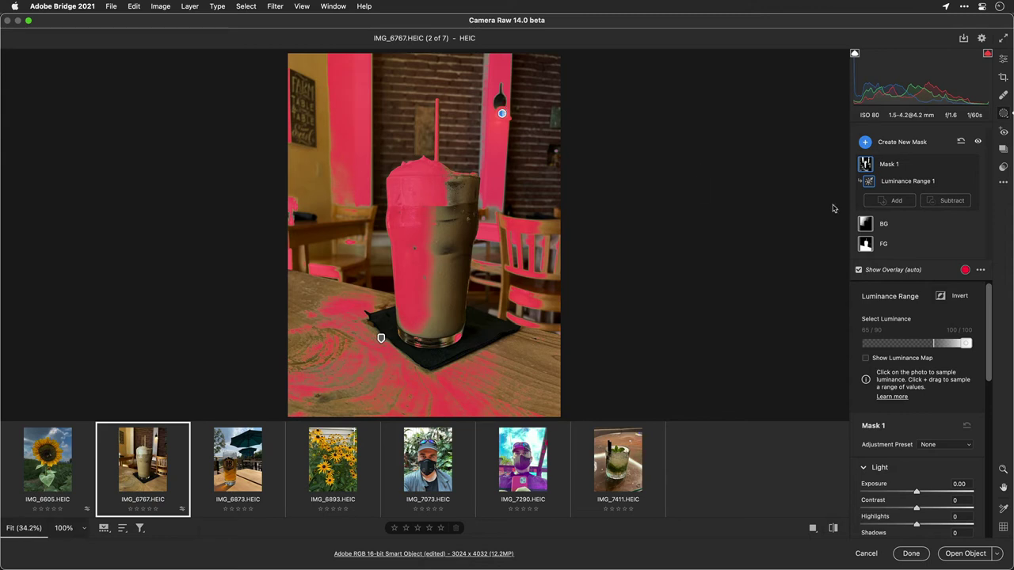
pyautogui.moveTo(934, 346)
pyautogui.moveTo(934, 347); pyautogui.dragTo(966, 347)
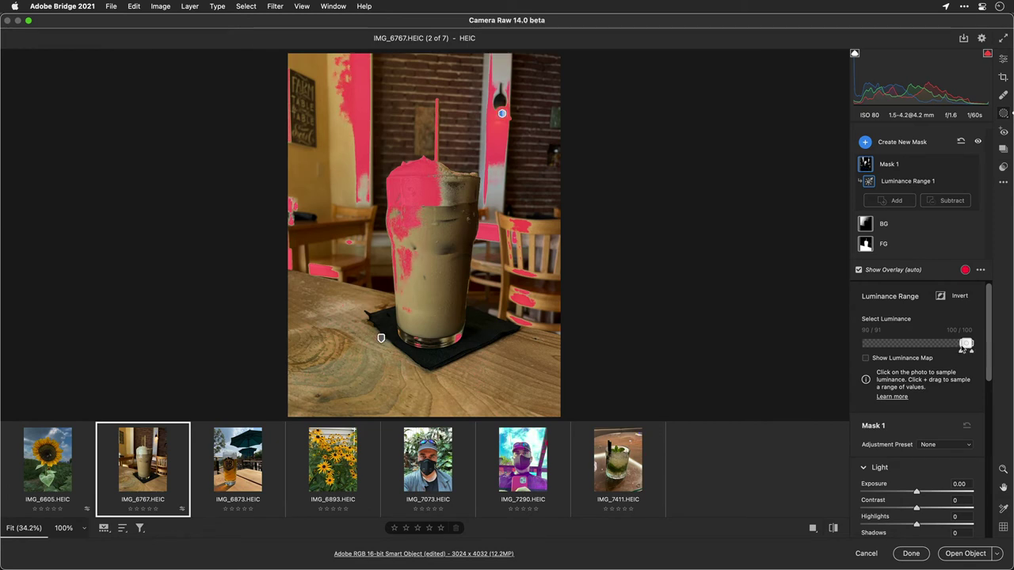
pyautogui.moveTo(966, 346); pyautogui.dragTo(968, 347)
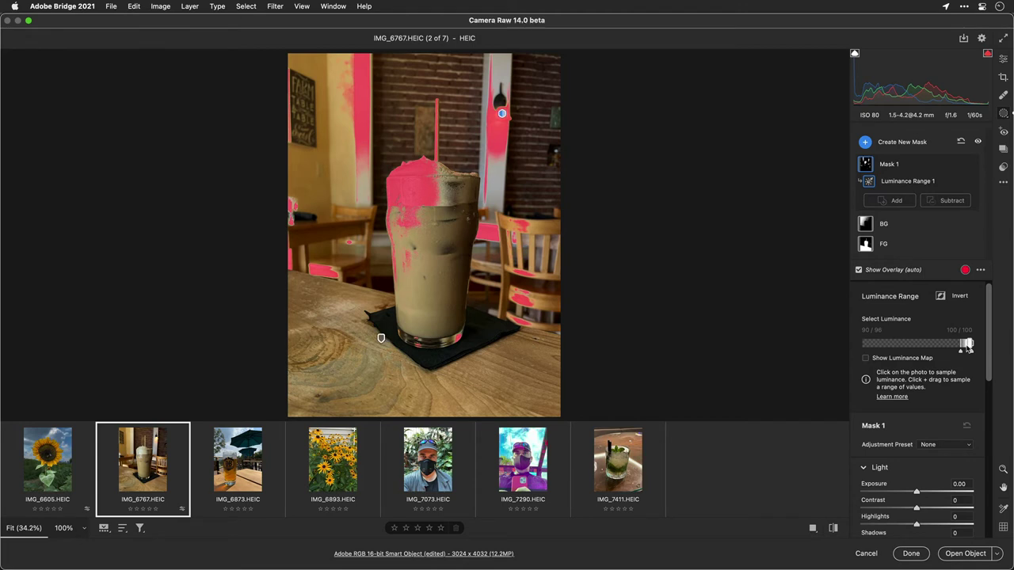
pyautogui.click(879, 271)
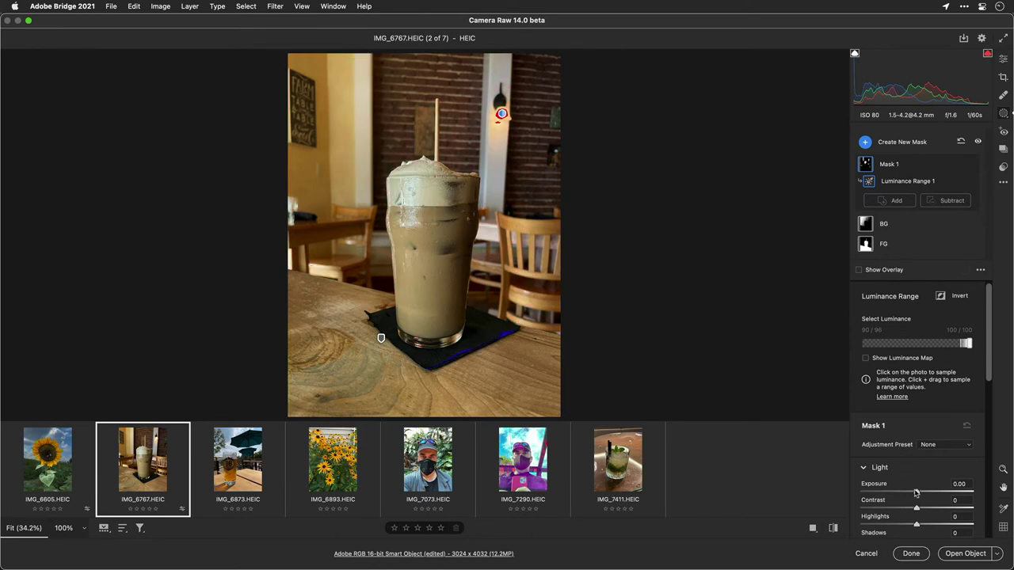
pyautogui.moveTo(915, 492); pyautogui.dragTo(913, 494)
pyautogui.moveTo(912, 493); pyautogui.dragTo(913, 493)
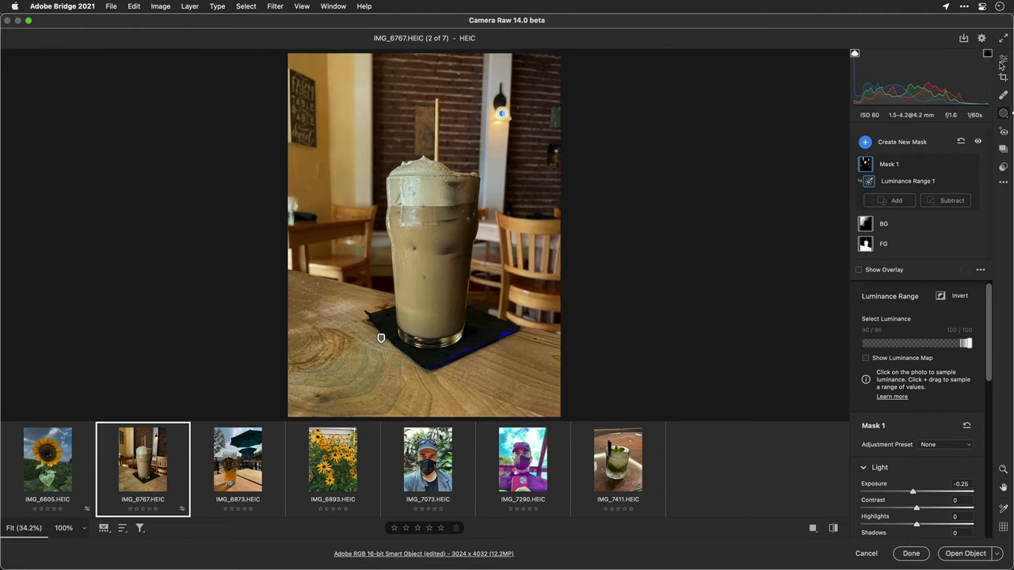
# Step: Apply the Artistic 05 profile at Amount 42 to the coffee photo, then open the selfie IMG_7290.HEIC
pyautogui.click(1002, 63)
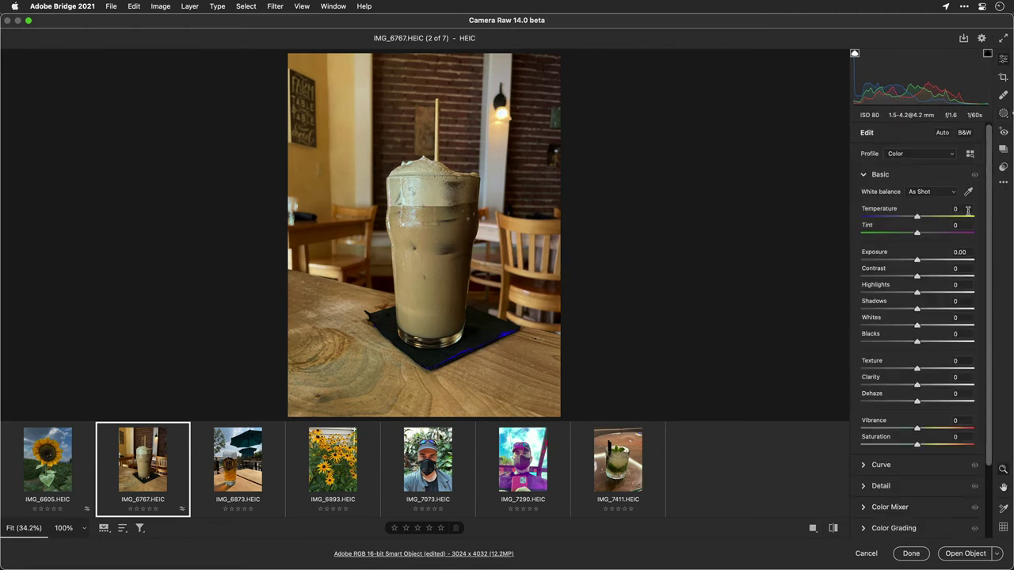
pyautogui.scroll(-2, 968, 211)
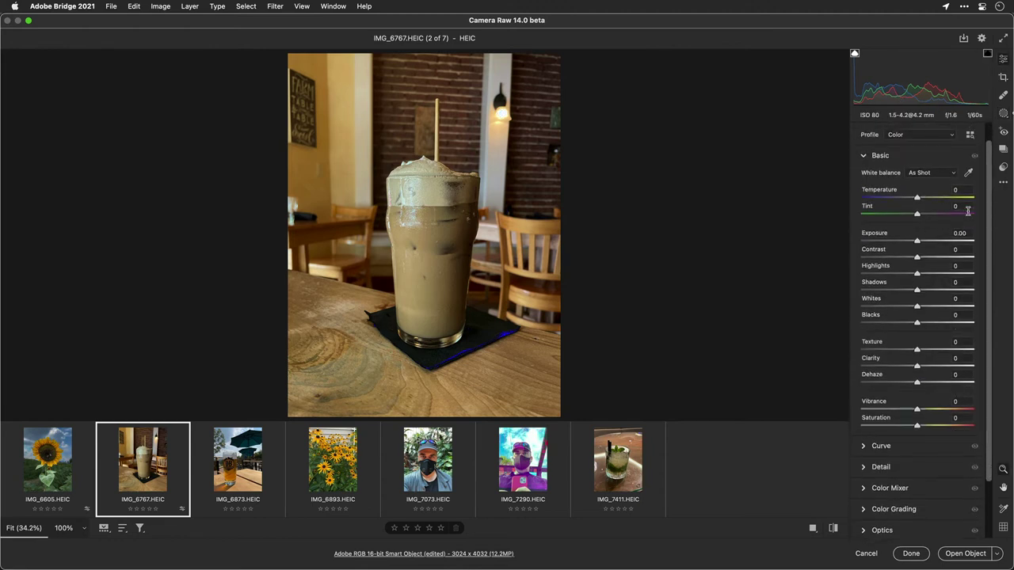
pyautogui.click(969, 135)
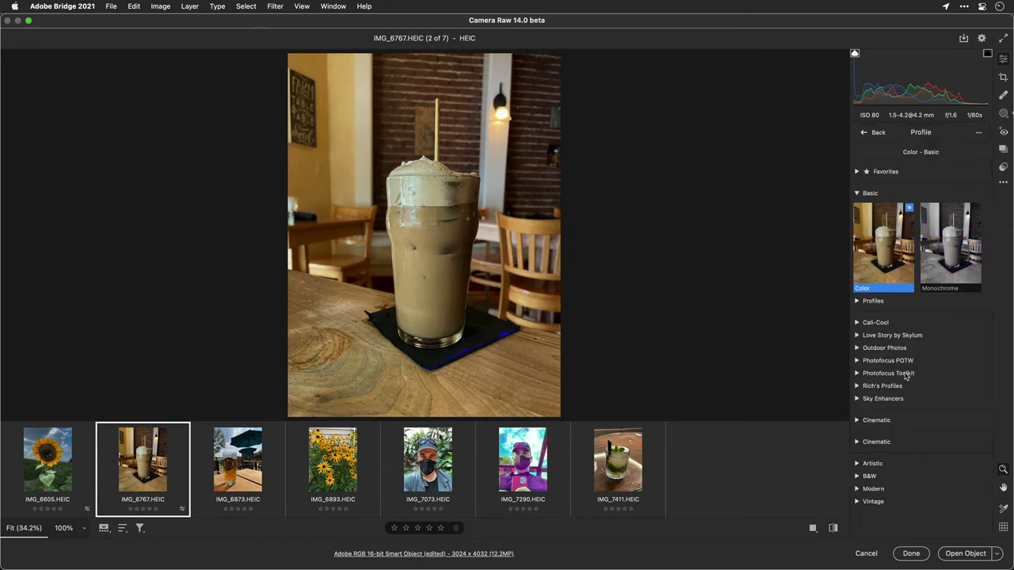
pyautogui.click(855, 463)
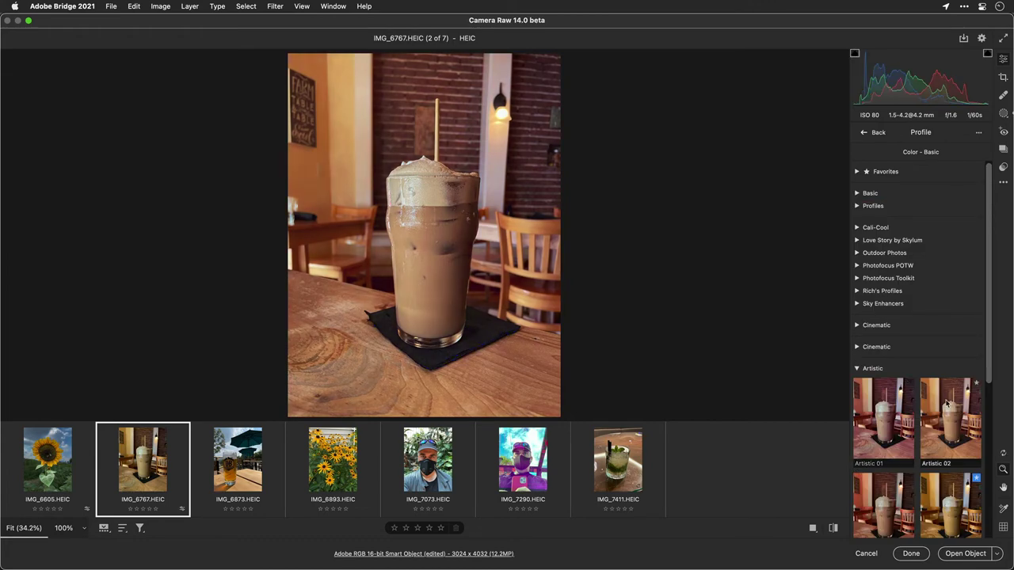
pyautogui.scroll(-4, 946, 402)
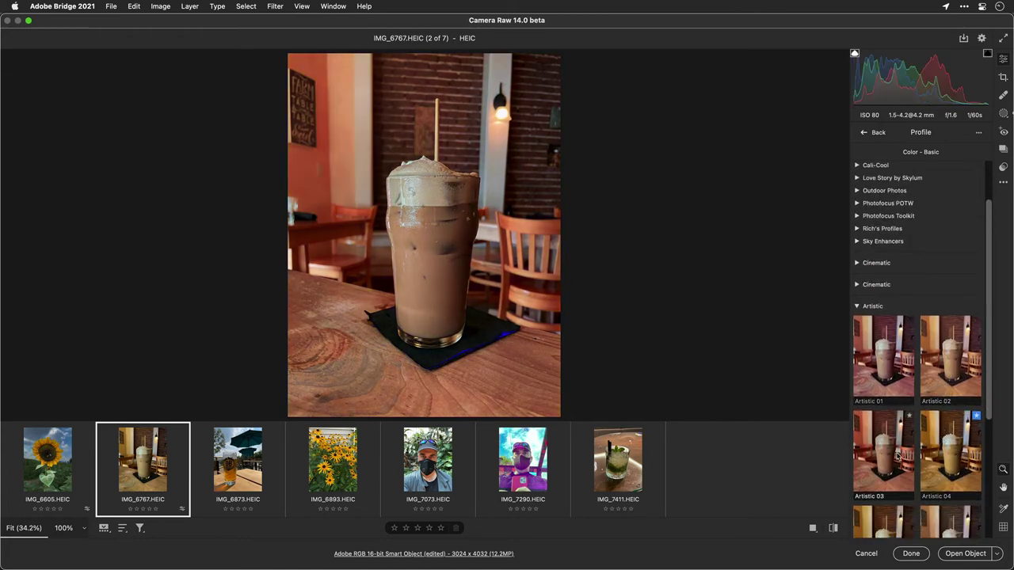
pyautogui.scroll(-3, 897, 455)
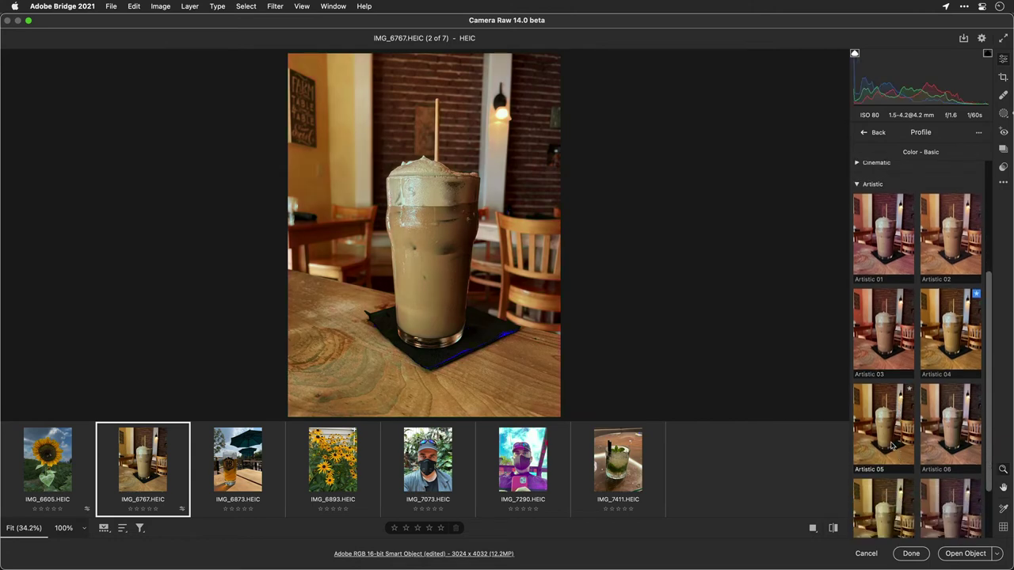
pyautogui.click(891, 448)
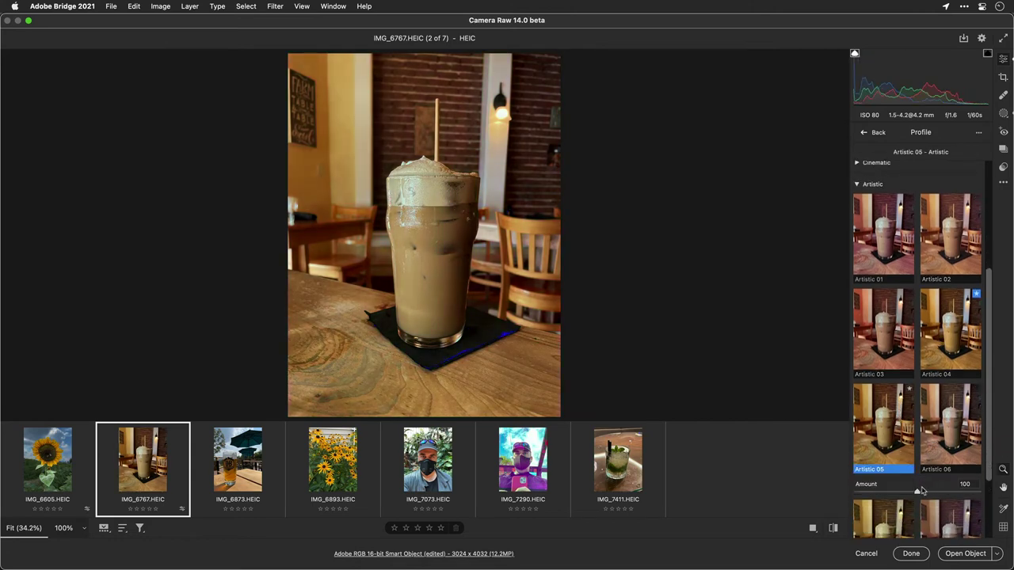
pyautogui.moveTo(917, 493); pyautogui.dragTo(883, 494)
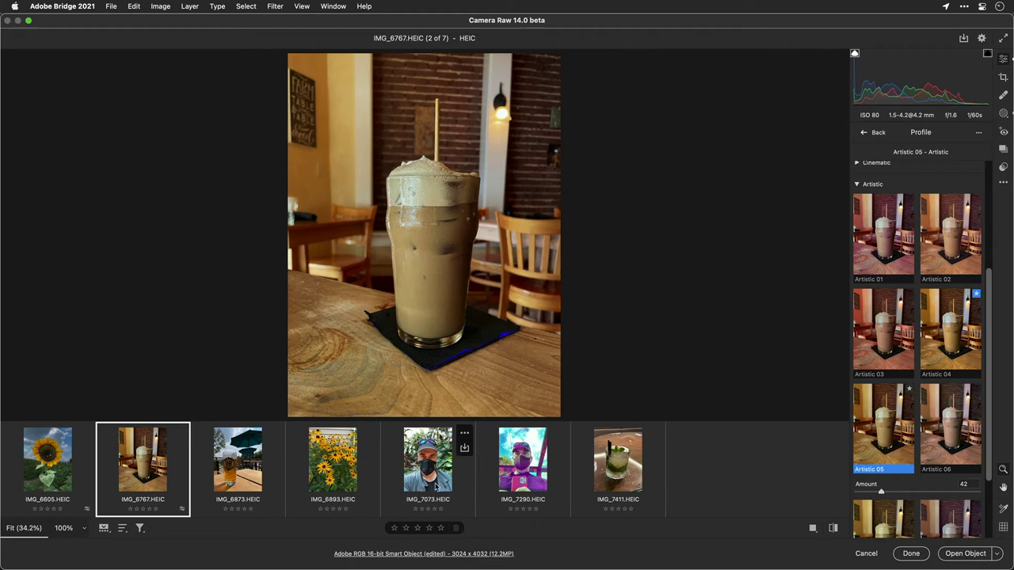
pyautogui.click(519, 473)
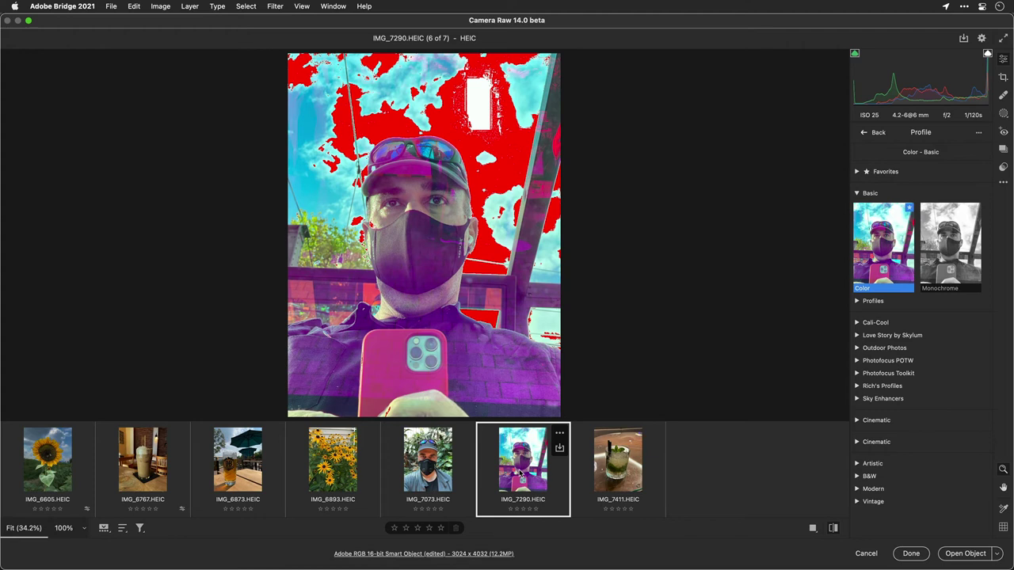
# Step: Add a depth range mask sampled from the person's face, spanning depths 0–42 with falloff to 69
pyautogui.click(1006, 116)
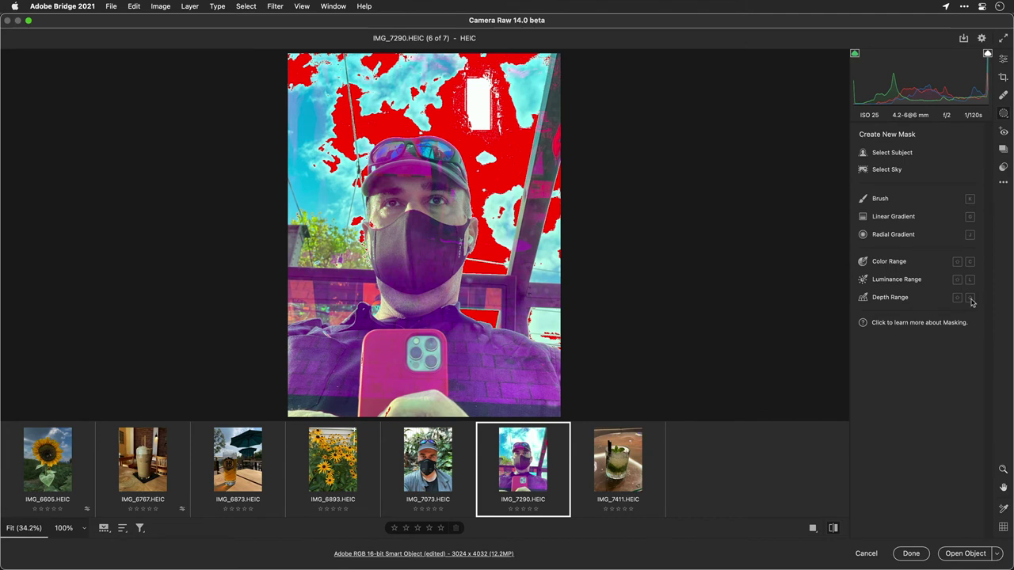
pyautogui.click(890, 297)
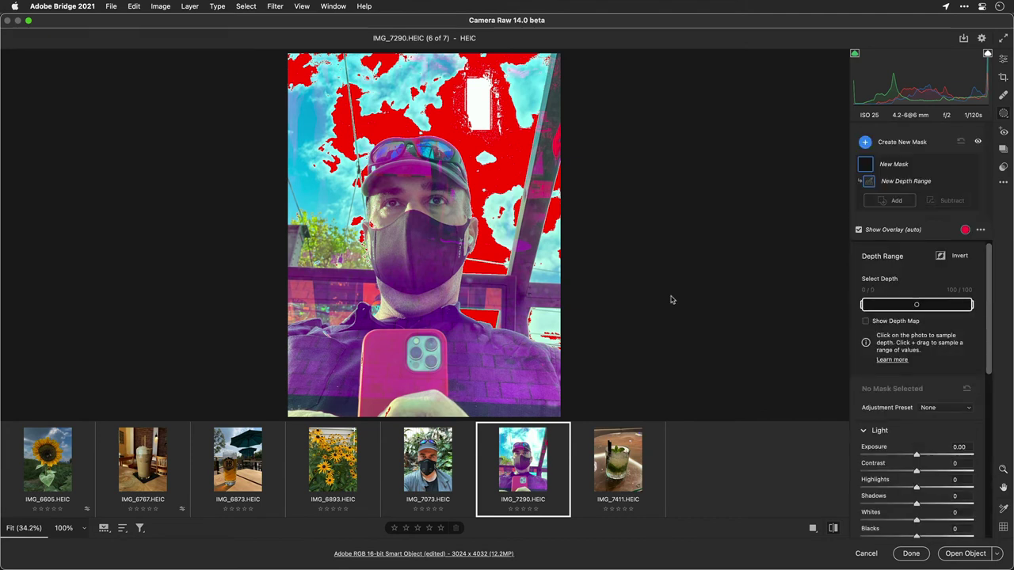
pyautogui.click(420, 248)
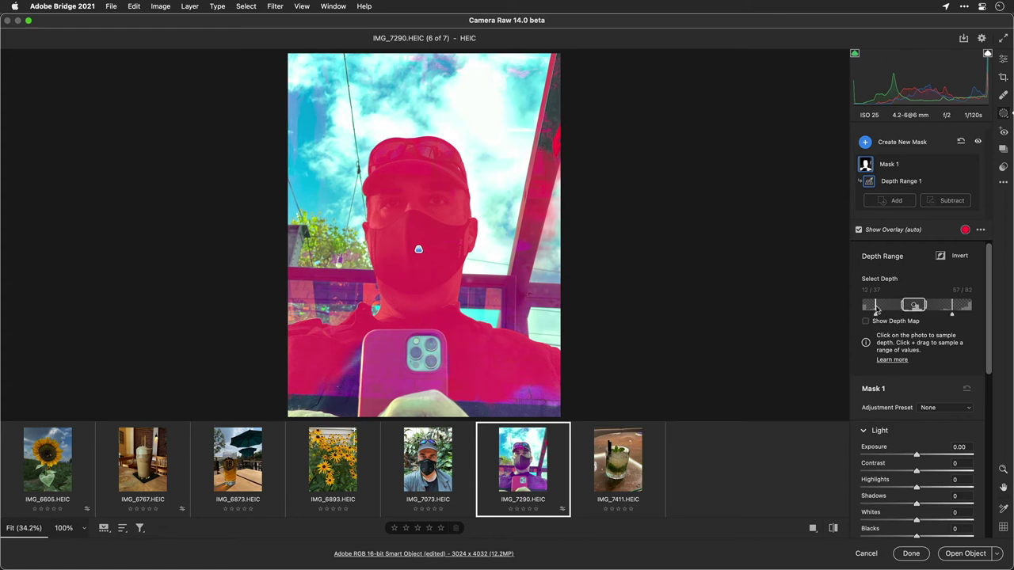
pyautogui.moveTo(875, 309); pyautogui.dragTo(891, 307)
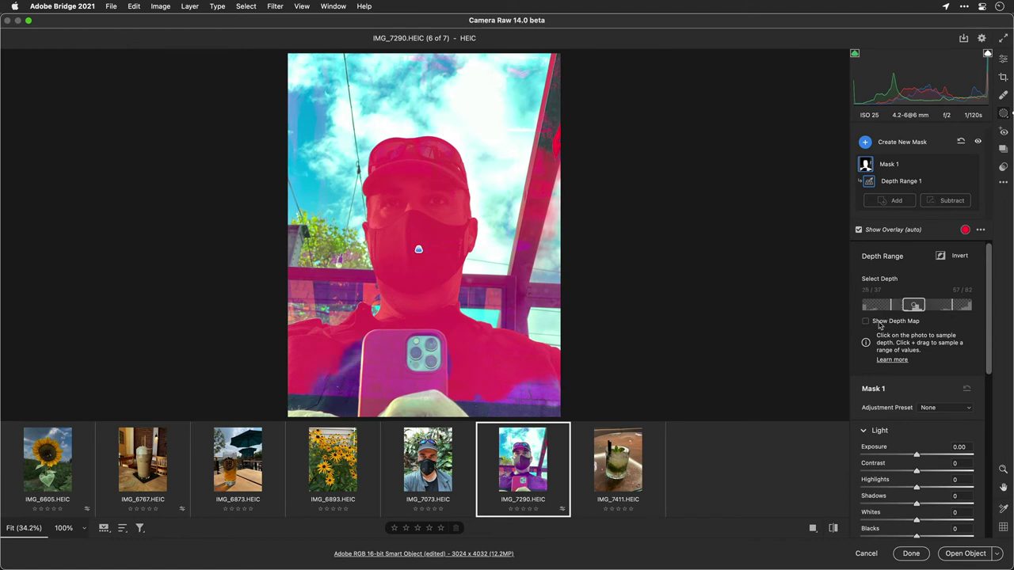
pyautogui.click(879, 323)
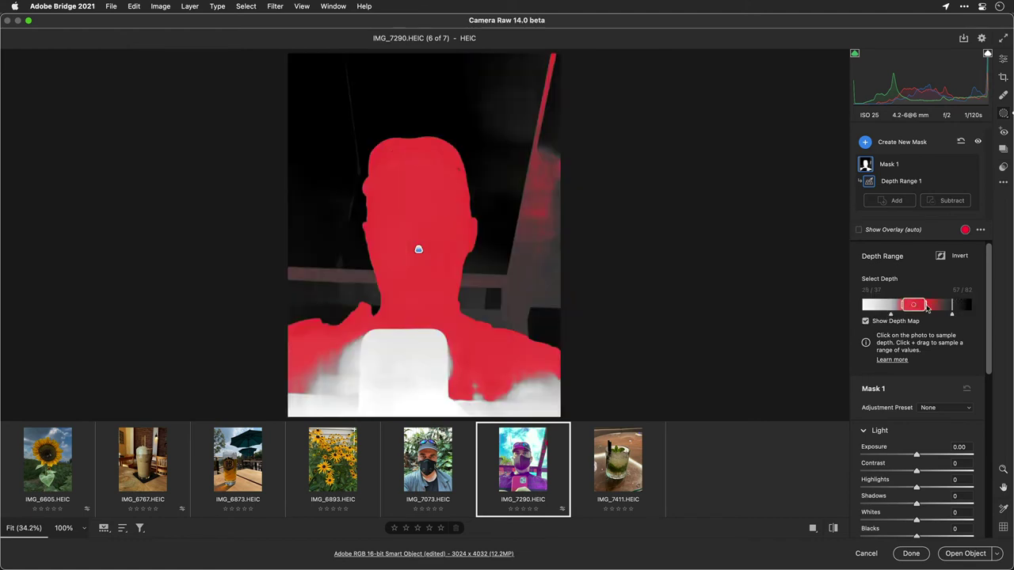
pyautogui.moveTo(926, 307)
pyautogui.mouseDown()
pyautogui.moveTo(948, 316)
pyautogui.moveTo(860, 315)
pyautogui.mouseUp()
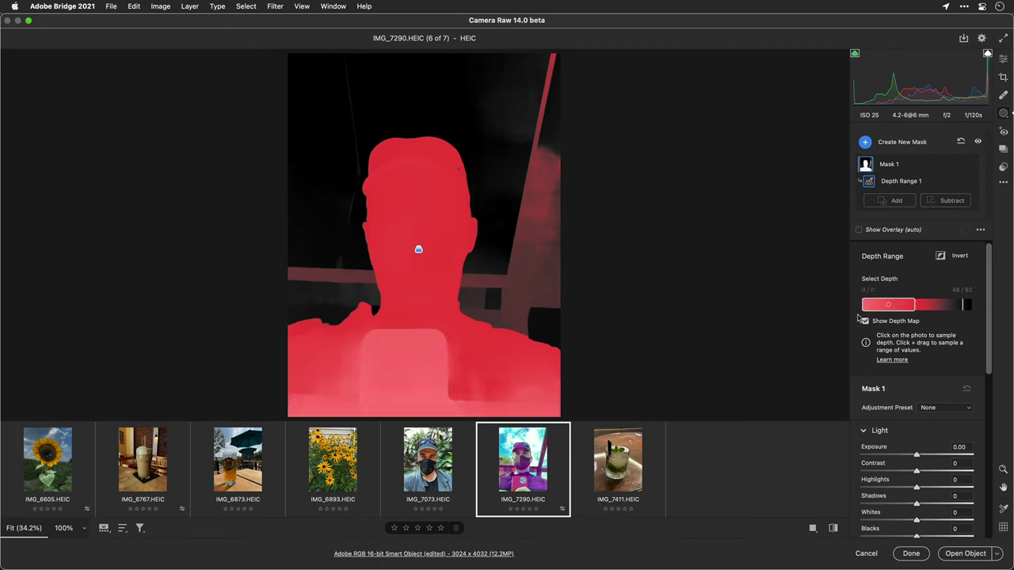
pyautogui.moveTo(914, 308)
pyautogui.mouseDown()
pyautogui.moveTo(960, 316)
pyautogui.moveTo(936, 320)
pyautogui.moveTo(914, 307)
pyautogui.mouseUp()
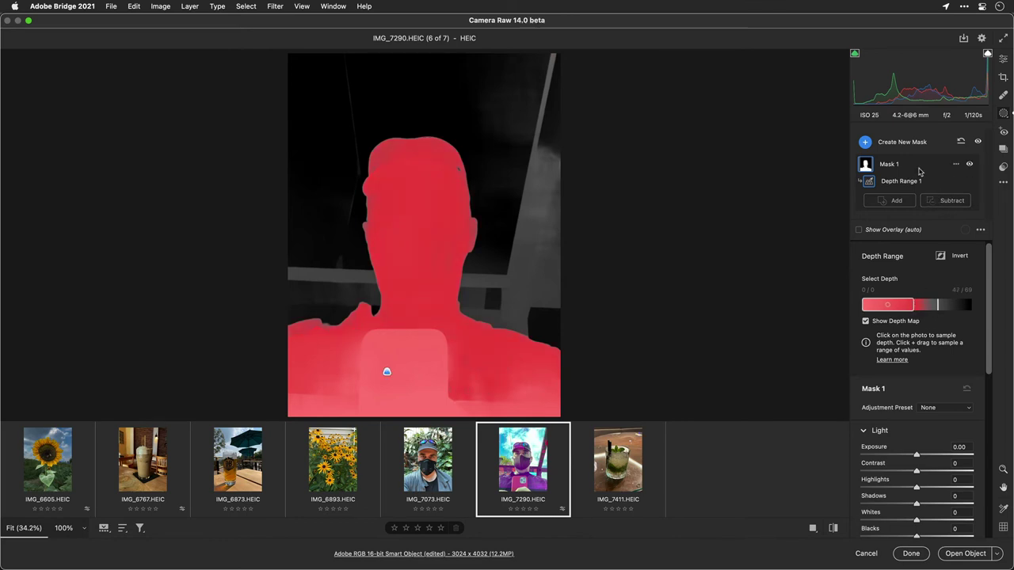
# Step: Give the person's depth mask Exposure -0.80, Texture +30 and Sharpness +67
pyautogui.click(885, 321)
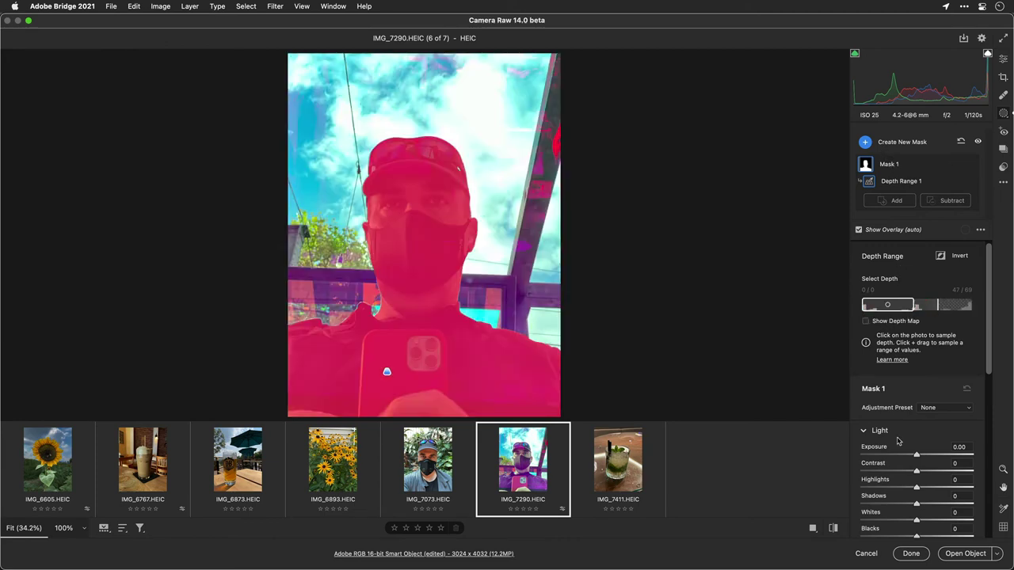
pyautogui.moveTo(916, 457); pyautogui.dragTo(904, 453)
pyautogui.scroll(-3, 901, 453)
pyautogui.scroll(-5, 901, 454)
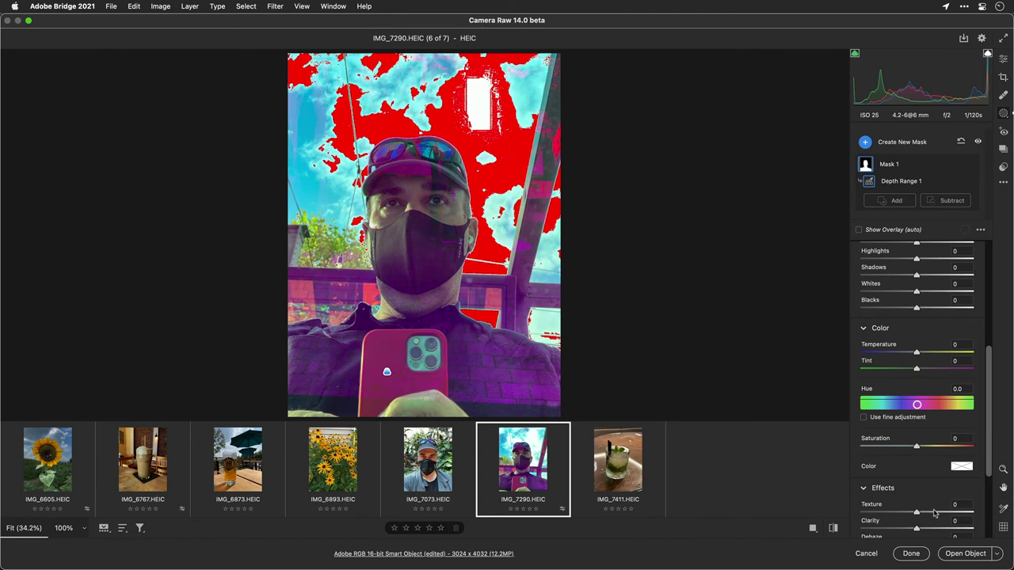
pyautogui.click(934, 512)
pyautogui.scroll(-4, 934, 513)
pyautogui.moveTo(941, 464)
pyautogui.mouseDown()
pyautogui.moveTo(971, 468)
pyautogui.moveTo(924, 469)
pyautogui.moveTo(954, 465)
pyautogui.mouseUp()
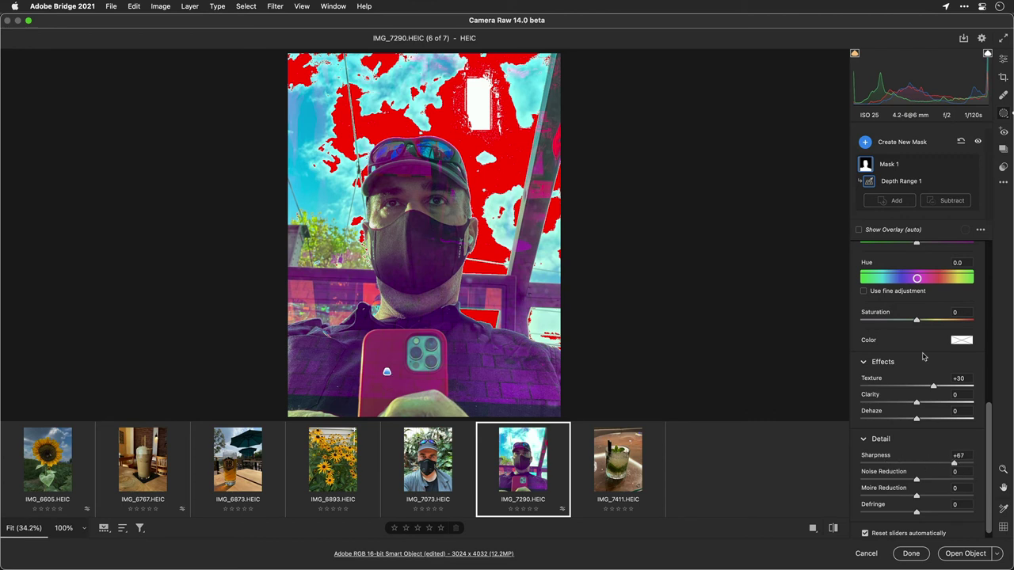
pyautogui.scroll(3, 922, 357)
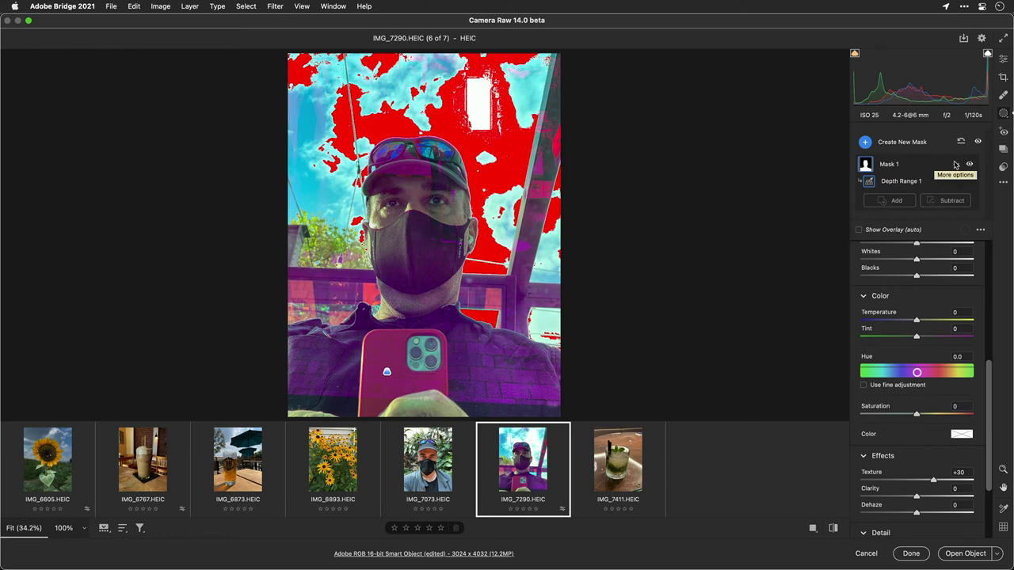
# Step: Duplicate Mask 1, rename the copy 'Midground', and turn on Show Overlay
pyautogui.click(955, 164)
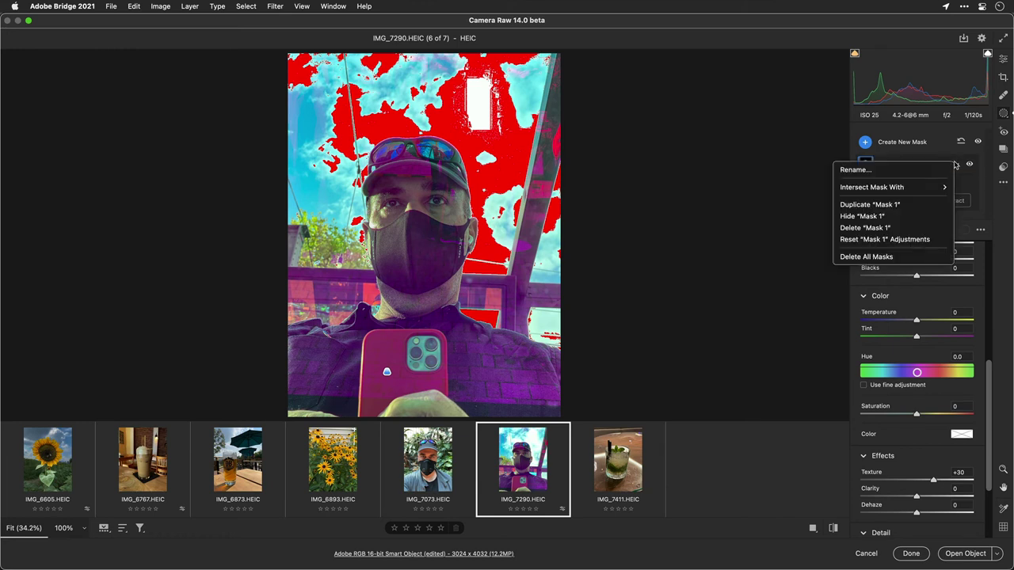
pyautogui.click(932, 208)
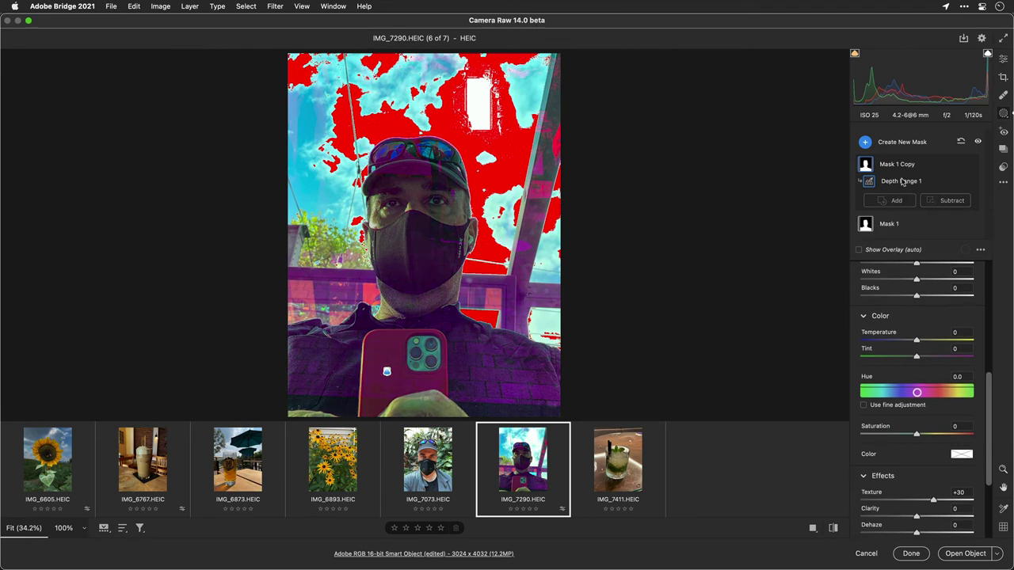
pyautogui.click(954, 164)
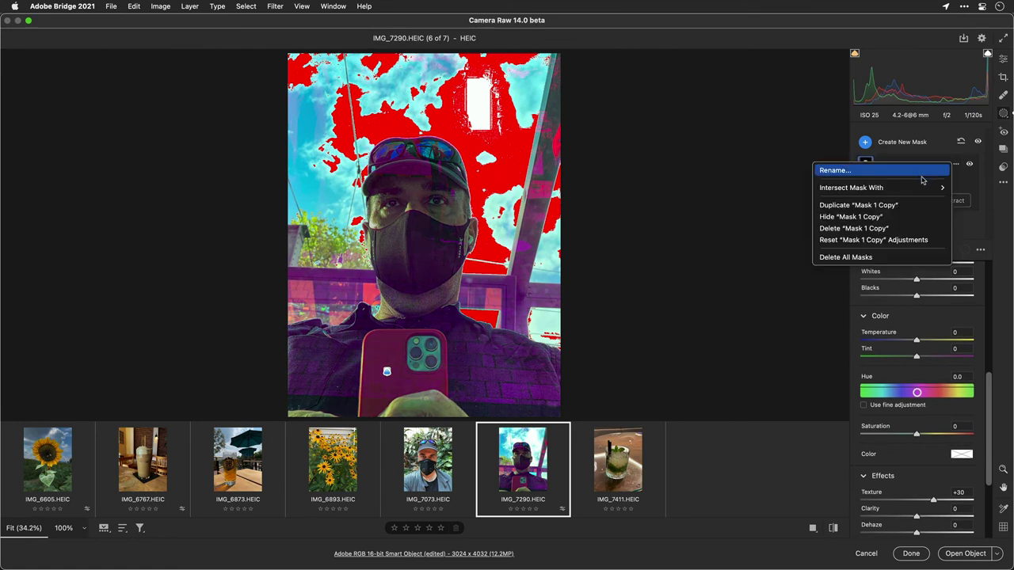
pyautogui.click(907, 170)
pyautogui.write('Midground')
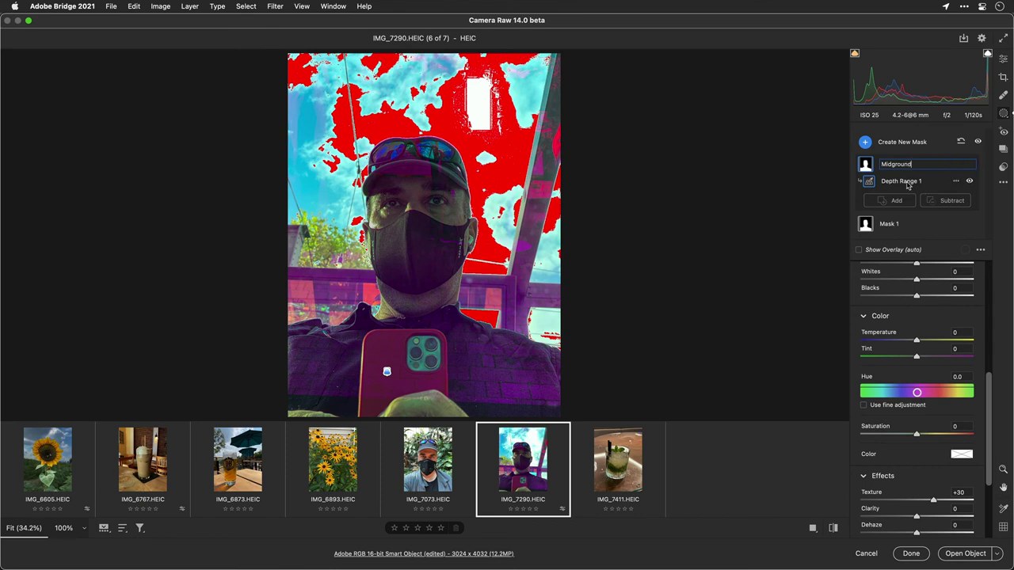
pyautogui.press('Return')
pyautogui.moveTo(990, 372); pyautogui.dragTo(992, 279)
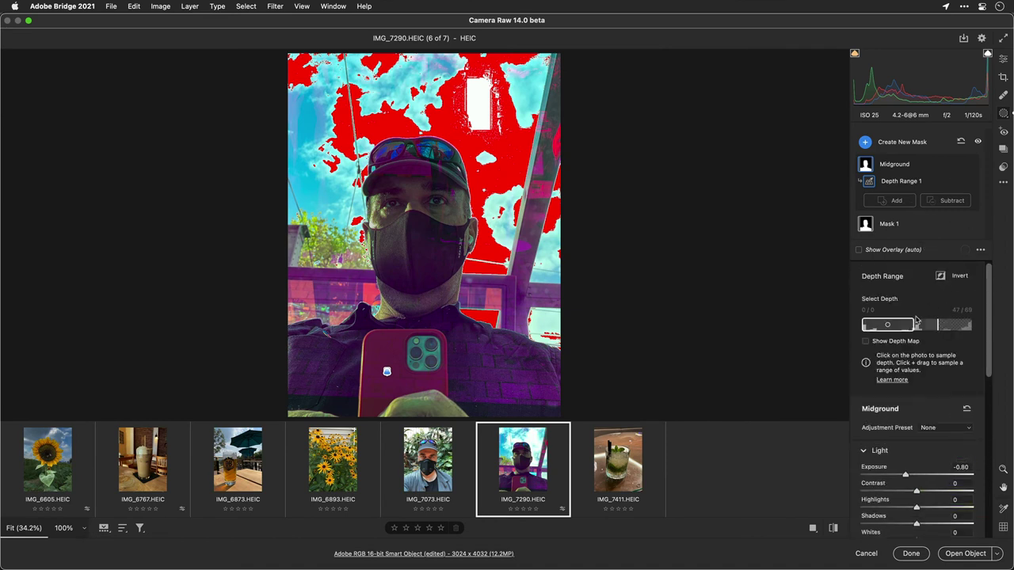
pyautogui.click(894, 250)
# Step: Shift the Midground depth range to the farther railing, about 41–85, using the depth map view
pyautogui.click(885, 340)
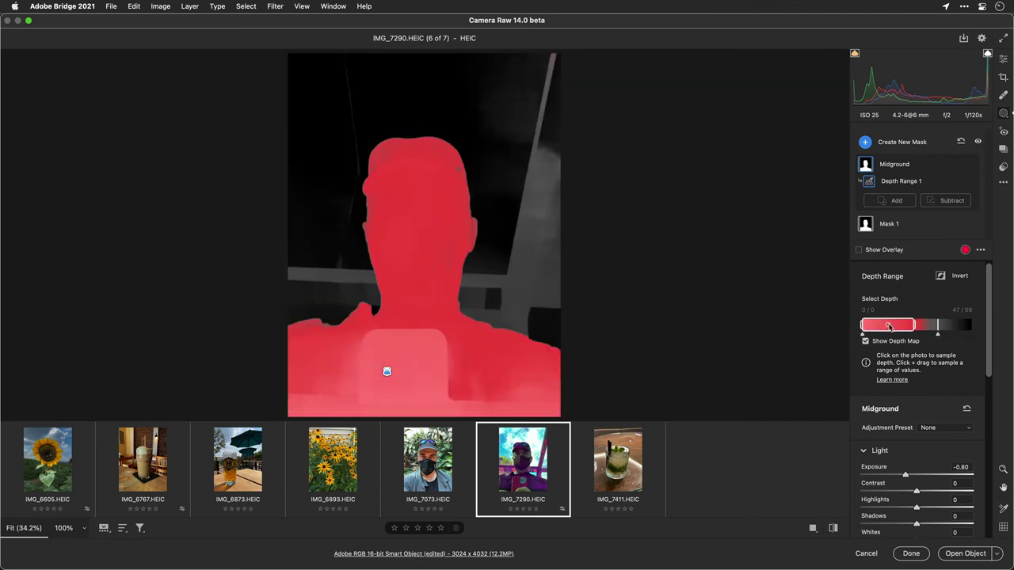
pyautogui.moveTo(888, 327); pyautogui.dragTo(928, 331)
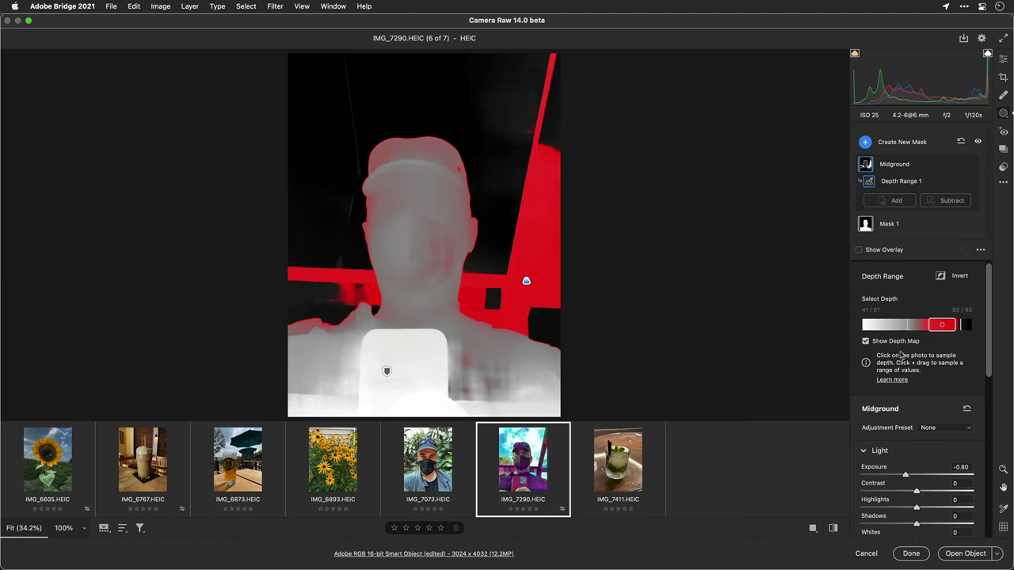
pyautogui.click(866, 342)
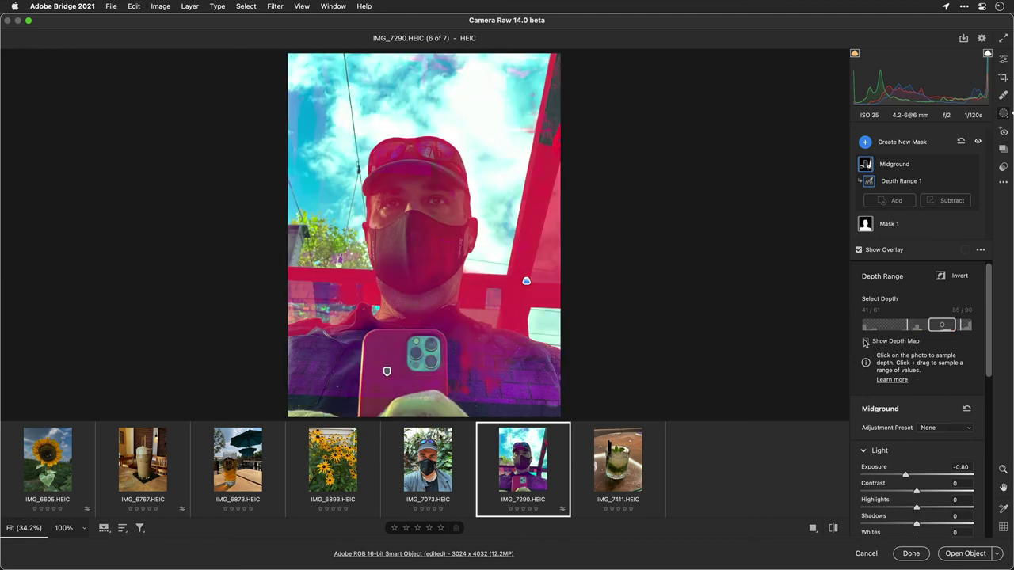
# Step: Set the Midground mask's Exposure to -1.05 and Temperature to +40
pyautogui.moveTo(905, 474); pyautogui.dragTo(901, 476)
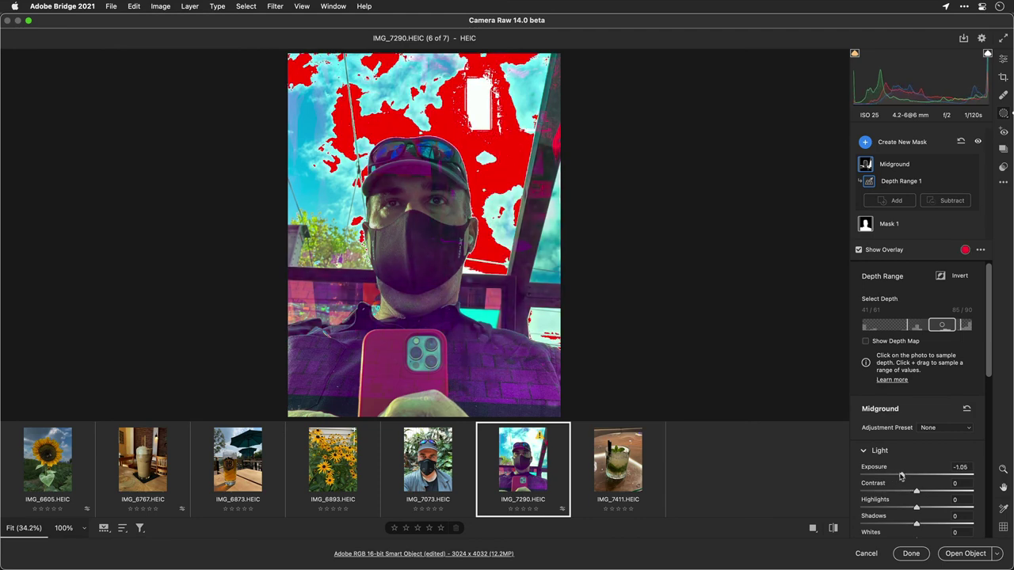
pyautogui.scroll(-6, 922, 476)
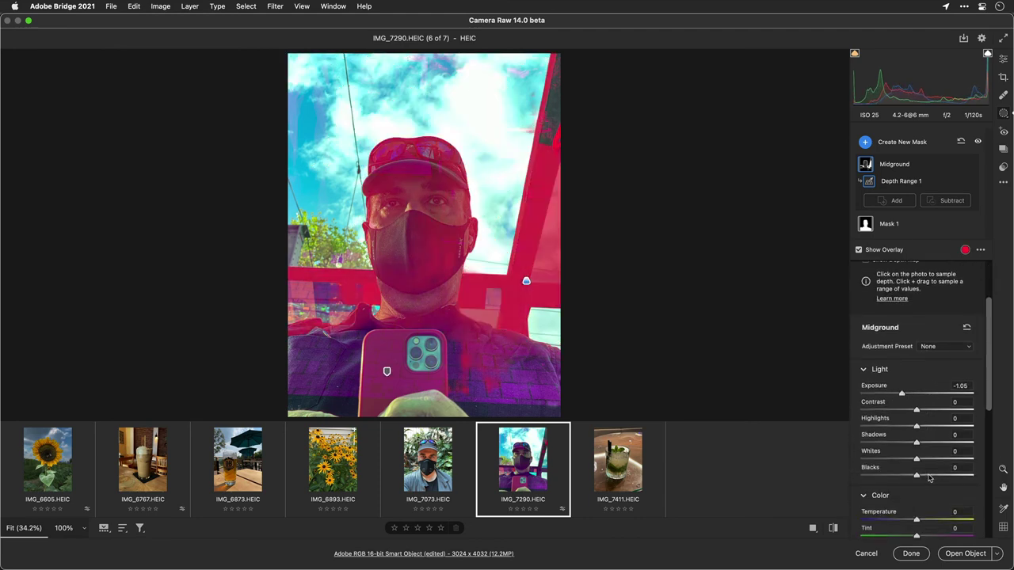
pyautogui.moveTo(916, 432); pyautogui.dragTo(942, 435)
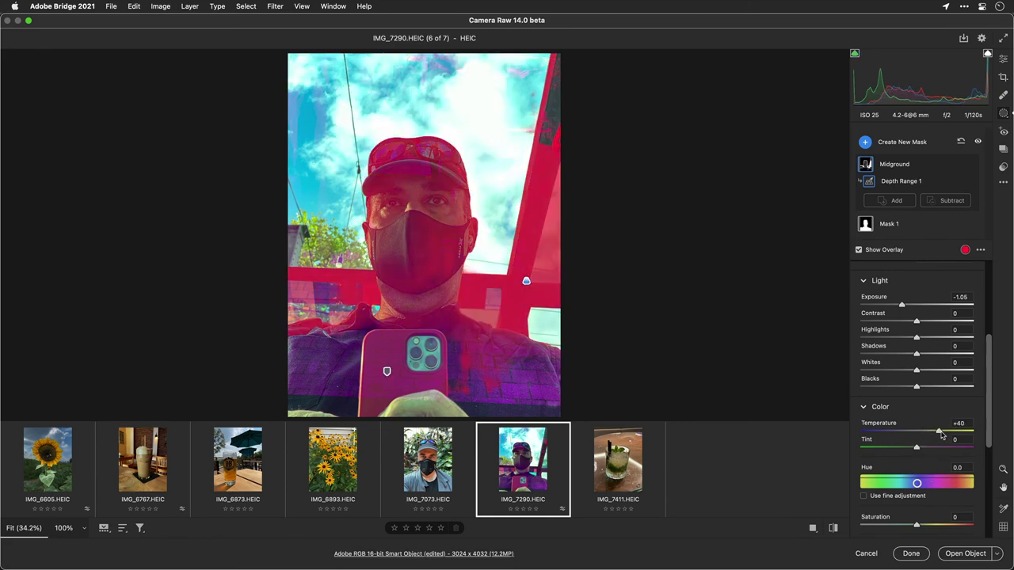
# Step: Add a Select Sky mask with Exposure -1.00 and Temperature +26
pyautogui.click(865, 144)
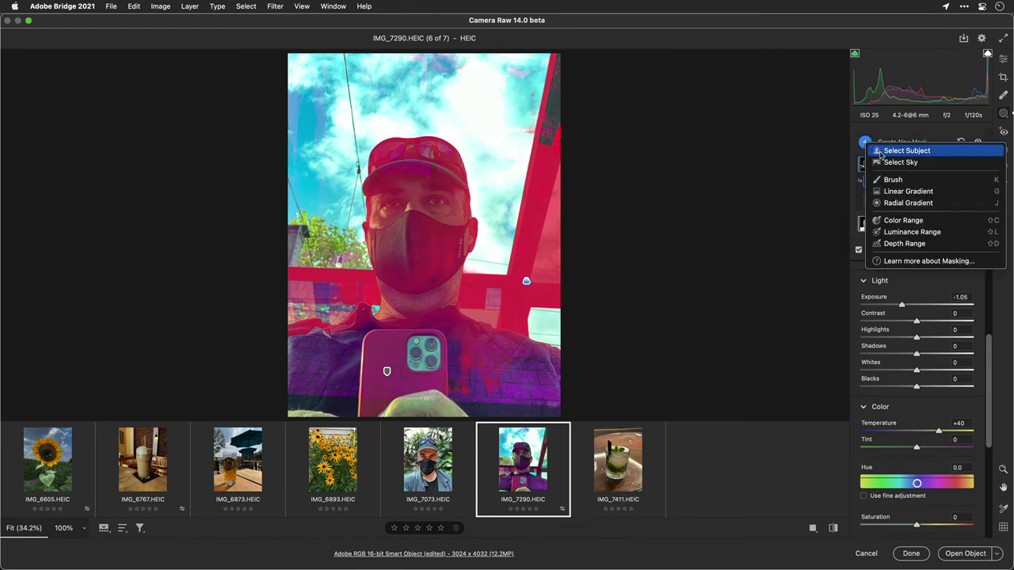
pyautogui.click(881, 163)
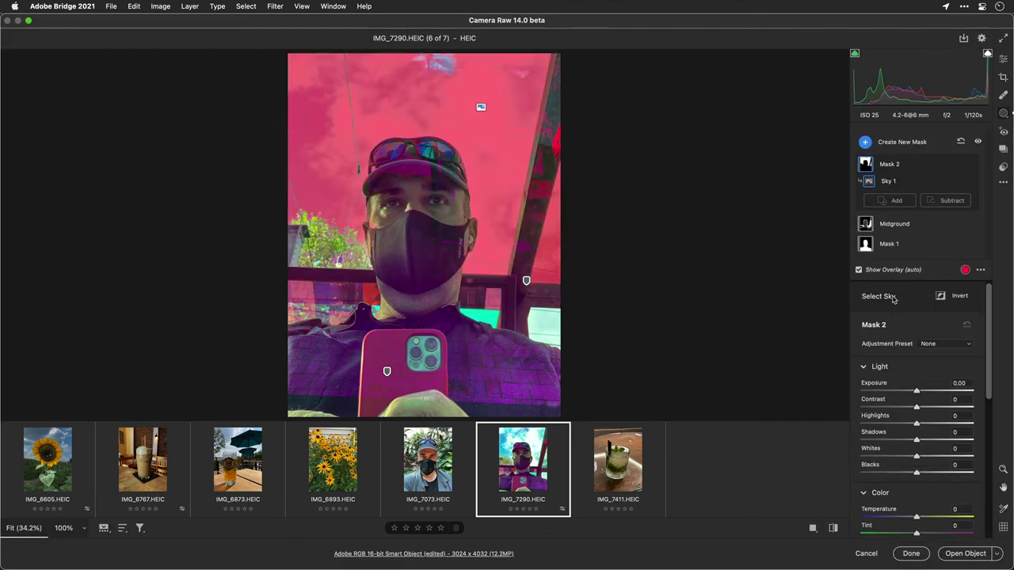
pyautogui.moveTo(915, 391); pyautogui.dragTo(904, 391)
pyautogui.scroll(-3, 905, 392)
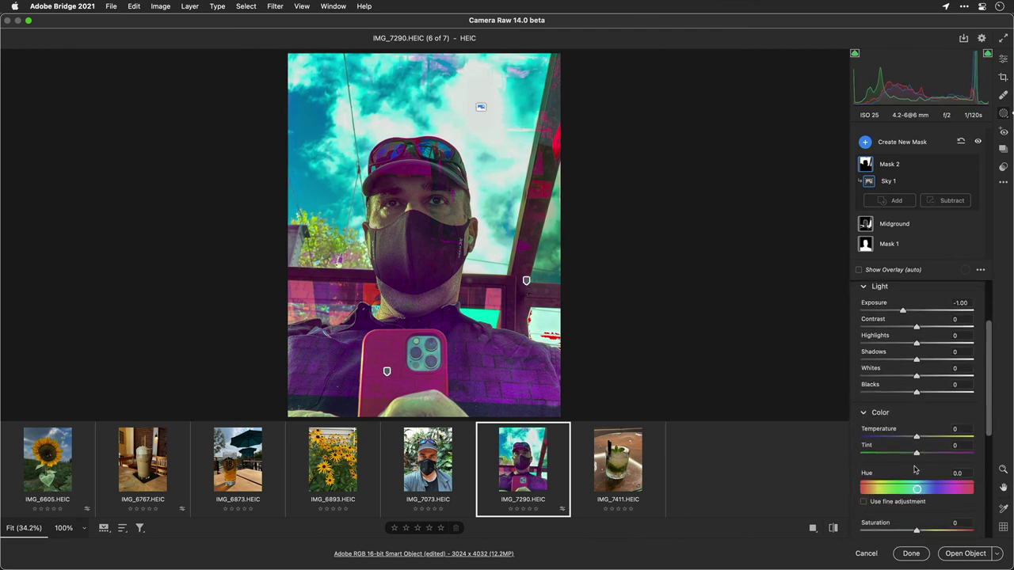
pyautogui.moveTo(918, 442)
pyautogui.mouseDown()
pyautogui.moveTo(936, 441)
pyautogui.moveTo(891, 437)
pyautogui.moveTo(933, 437)
pyautogui.mouseUp()
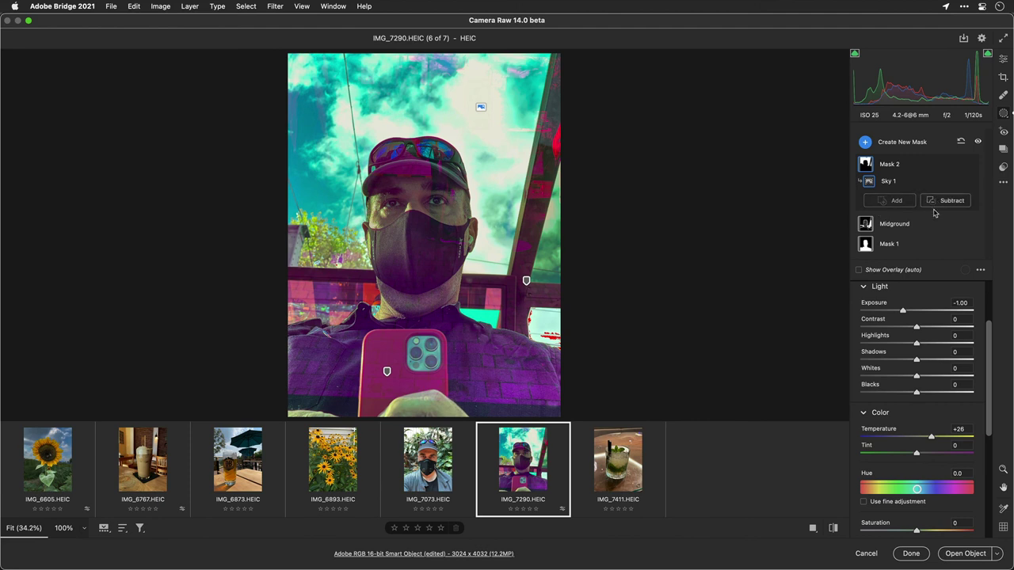
pyautogui.moveTo(908, 230)
pyautogui.click(969, 244)
pyautogui.click(969, 245)
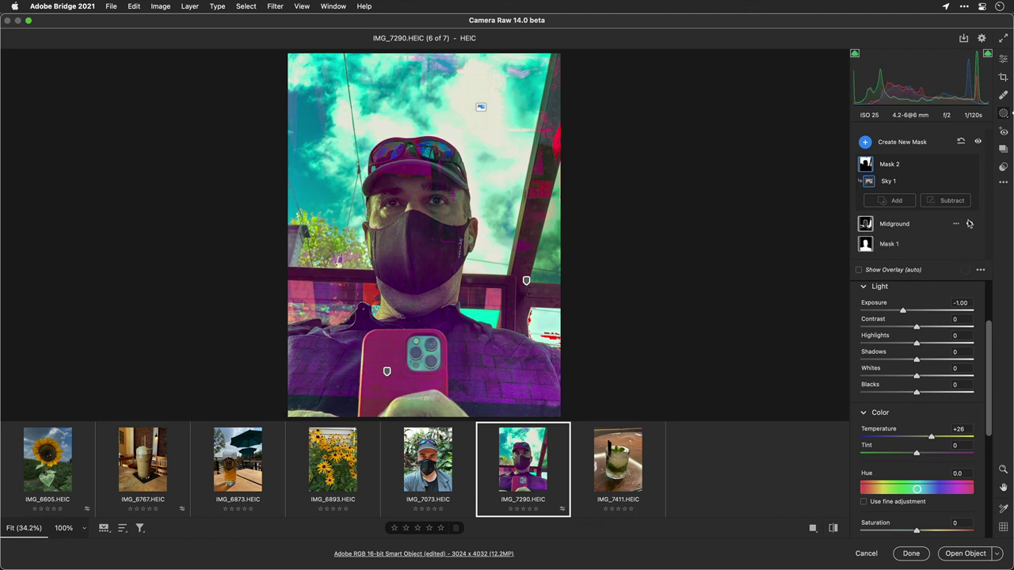
pyautogui.click(968, 225)
pyautogui.click(969, 225)
pyautogui.click(969, 224)
pyautogui.click(969, 225)
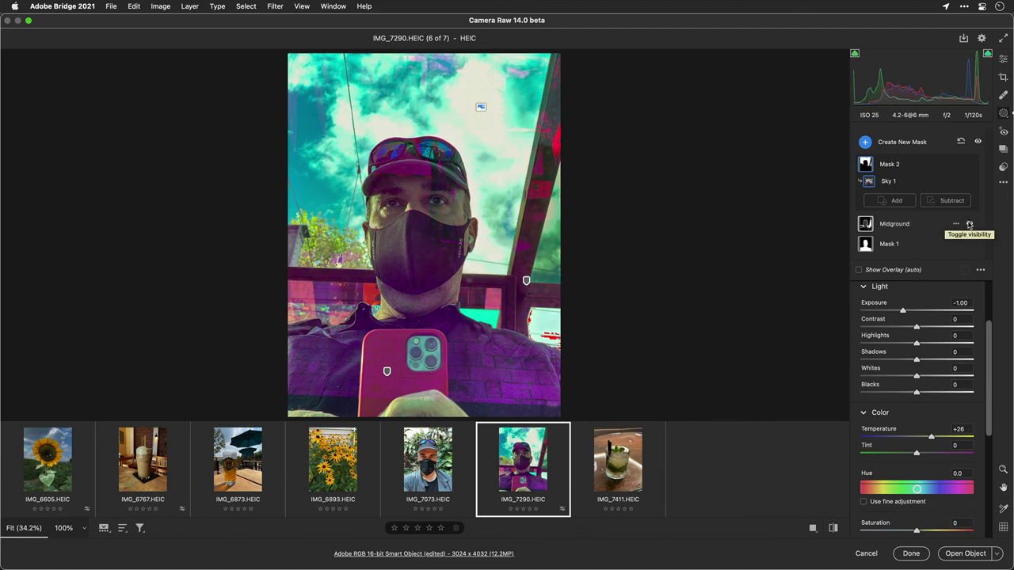